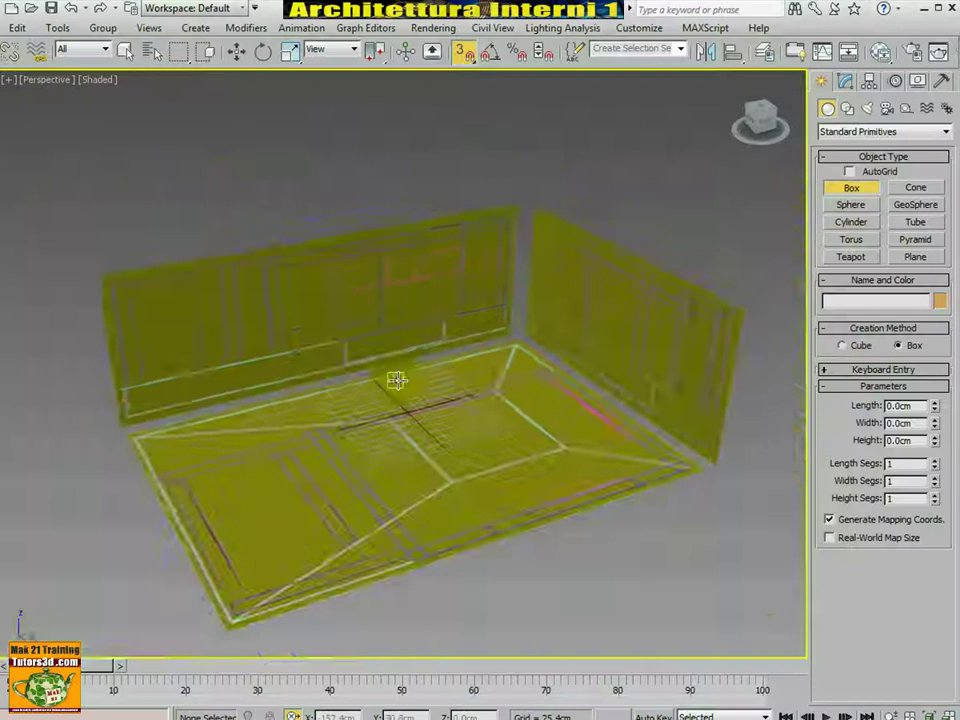
Look over the wall prospettiva image, then go back to the 3ds Max room scene
{"action": "scroll", "coordinate": [405, 385], "scroll_direction": "up", "scroll_amount": 5}
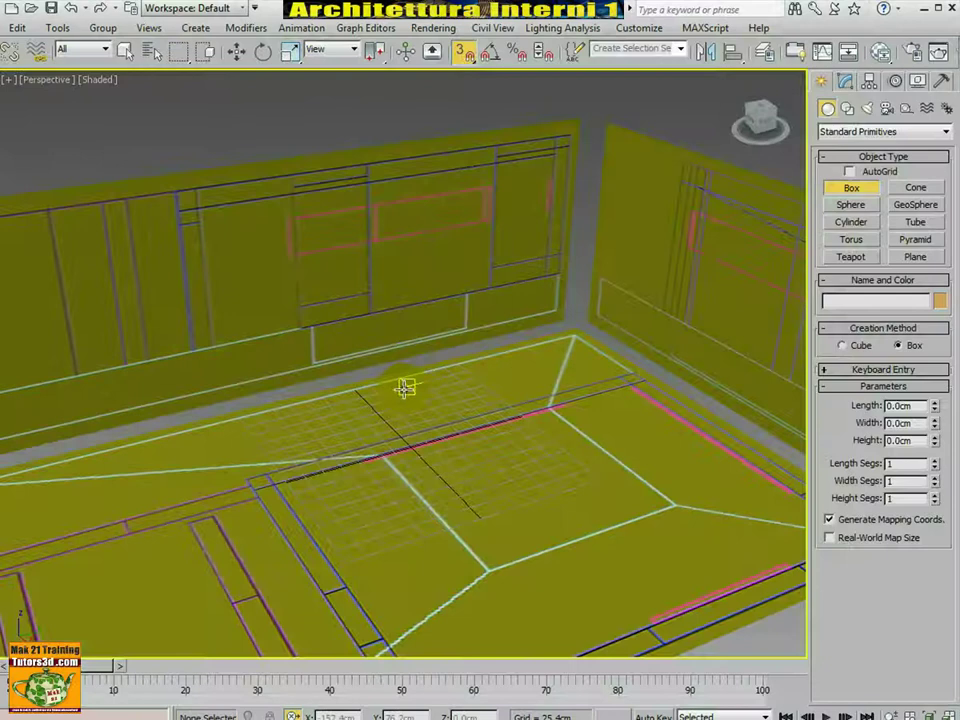
Create a small box on the floor grid and colour the Rectangle01 wall outline blue
{"action": "left_click_drag", "start_coordinate": [405, 385], "coordinate": [458, 397]}
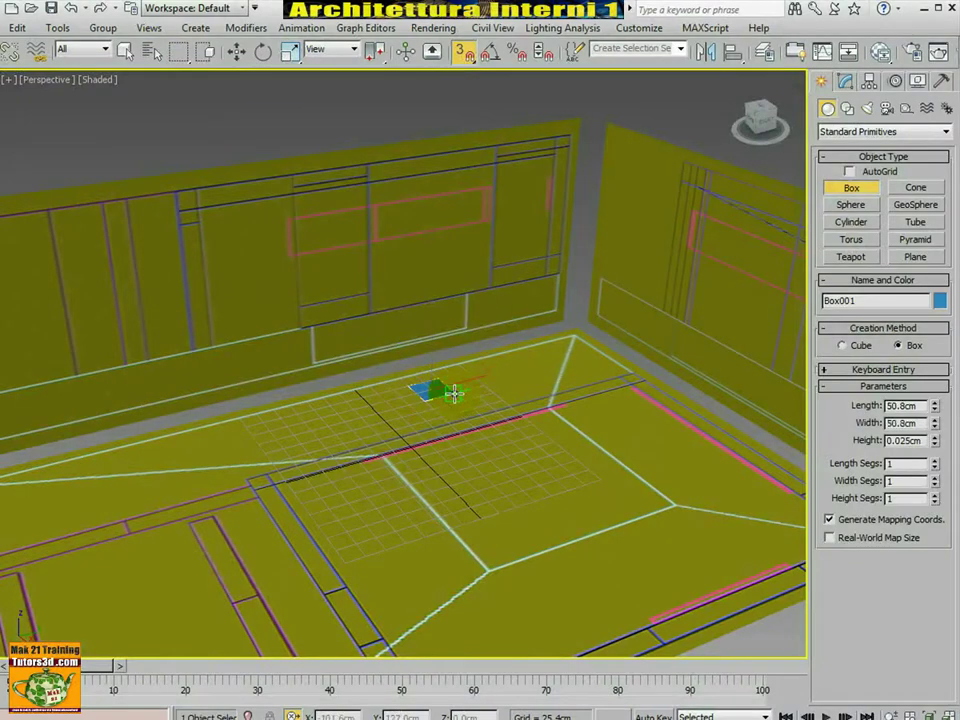
{"action": "left_click", "coordinate": [439, 225]}
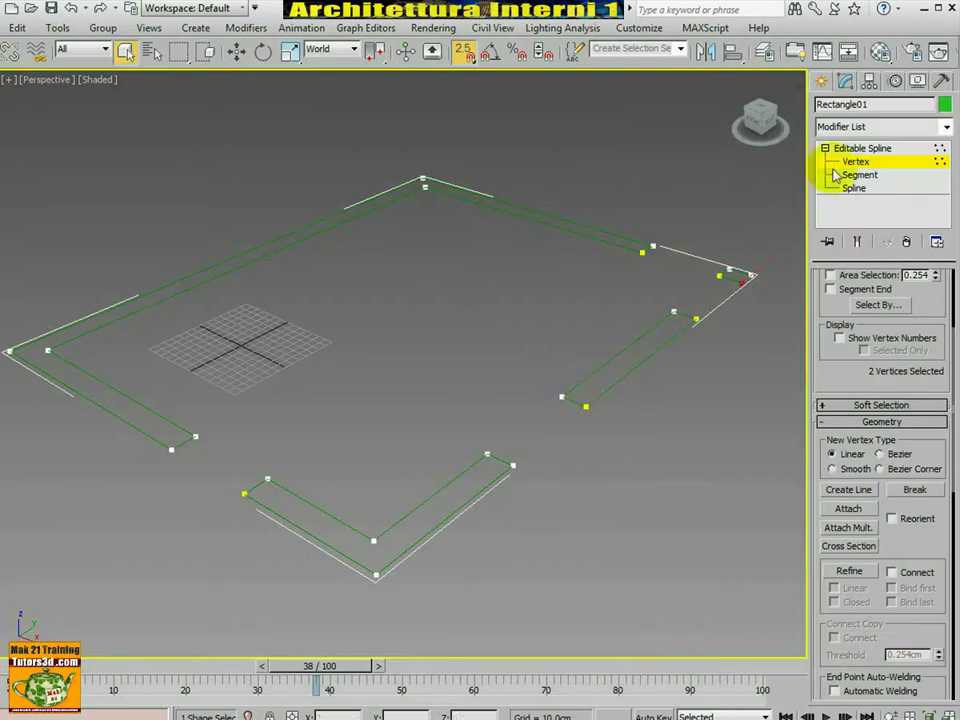
{"action": "left_click", "coordinate": [838, 148]}
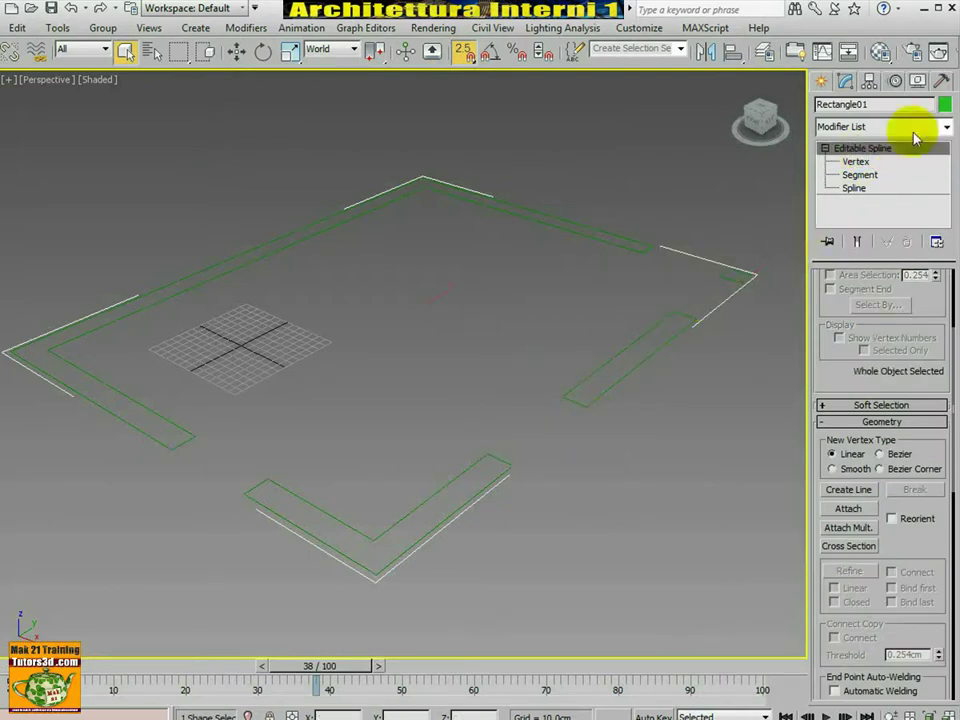
{"action": "left_click", "coordinate": [944, 104]}
{"action": "left_click", "coordinate": [530, 371]}
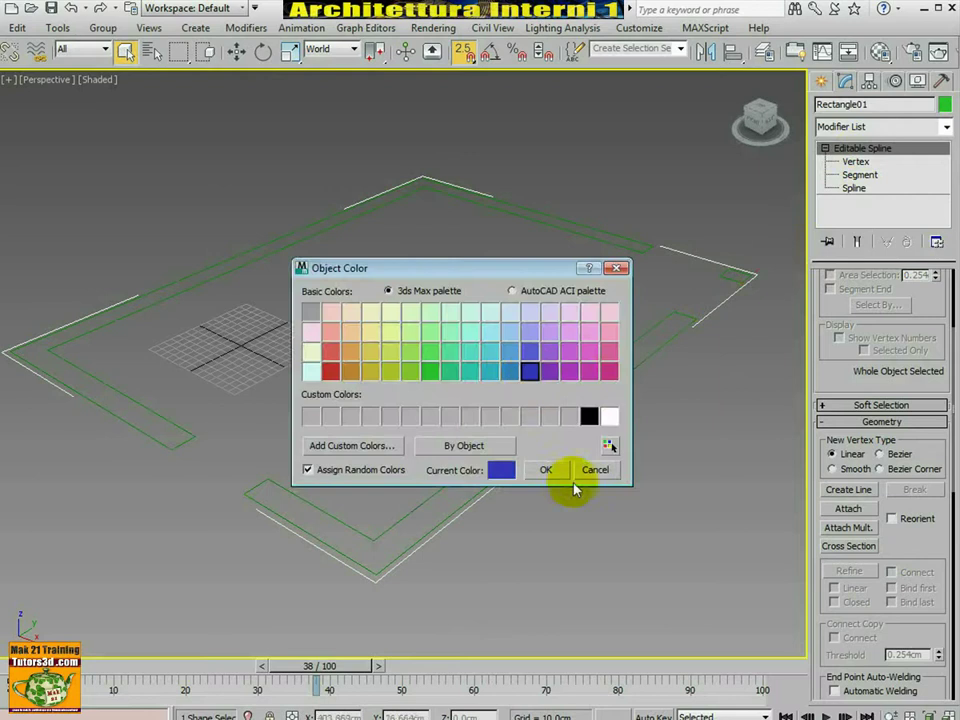
{"action": "left_click", "coordinate": [546, 470]}
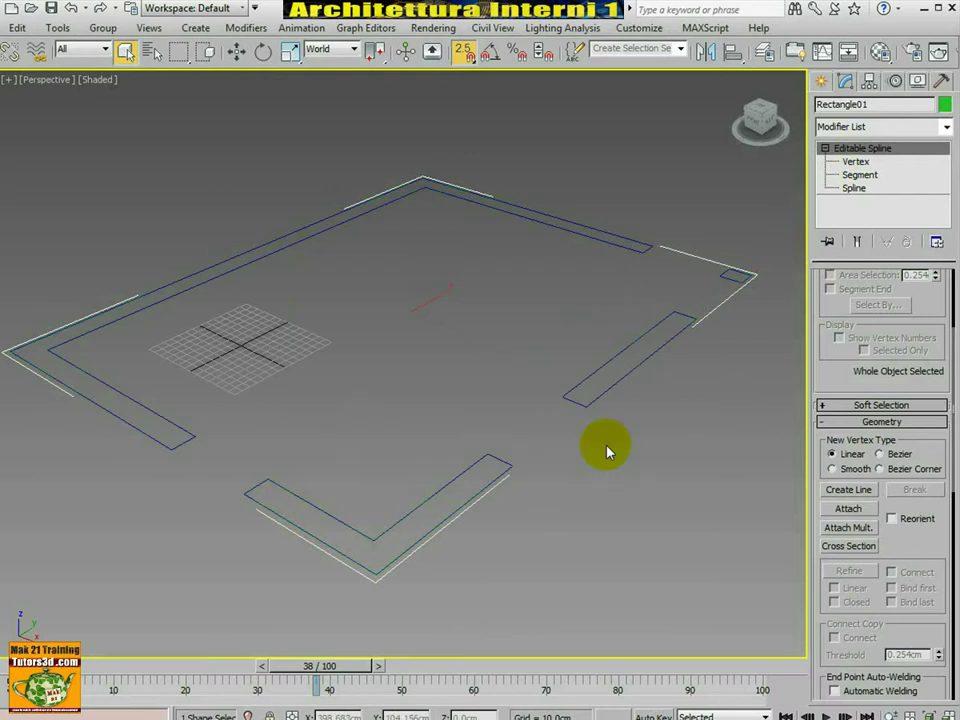
Apply an Extrude modifier to Rectangle01 to raise it into 3D walls
{"action": "left_click", "coordinate": [946, 128]}
{"action": "left_click_drag", "start_coordinate": [947, 175], "coordinate": [950, 285]}
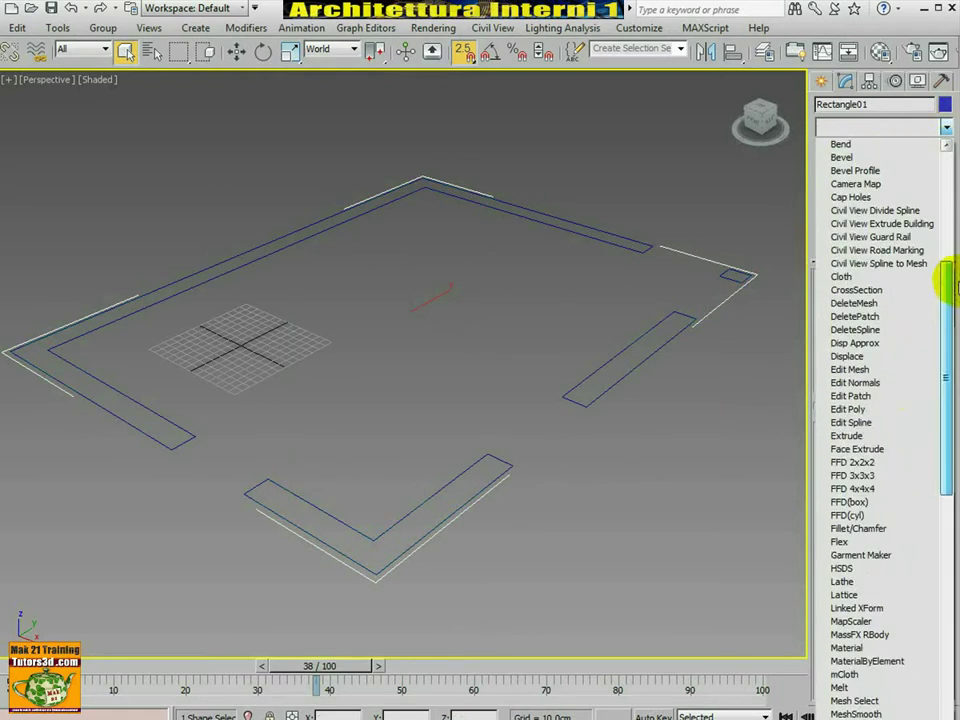
{"action": "left_click", "coordinate": [900, 437]}
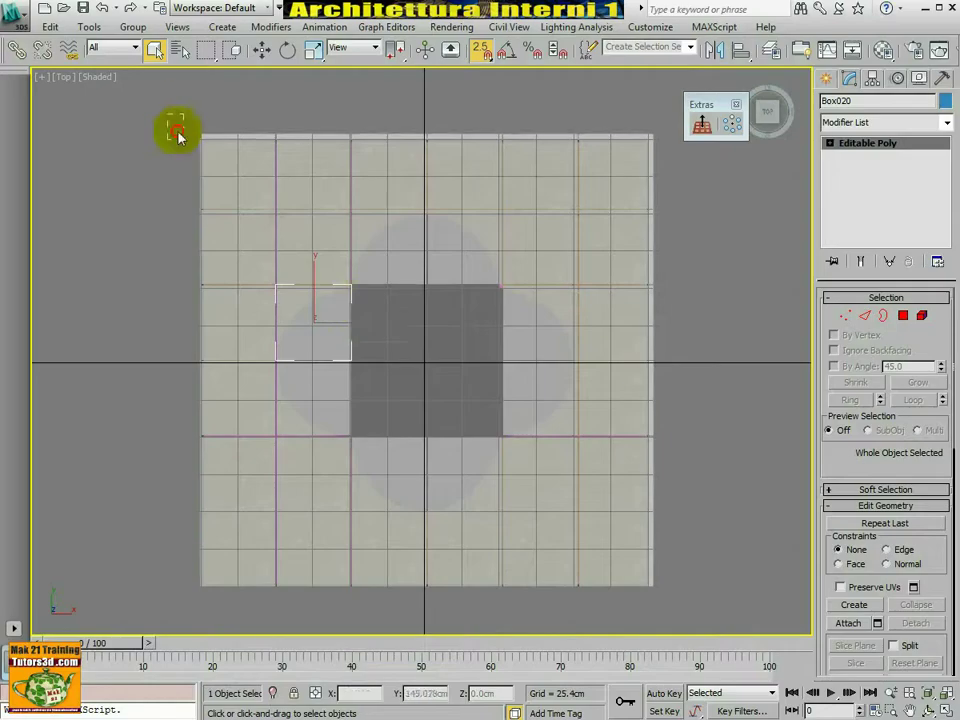
Window-select the 32 tiles around the floor opening and orbit over the tile floor
{"action": "left_click_drag", "start_coordinate": [168, 115], "coordinate": [600, 538]}
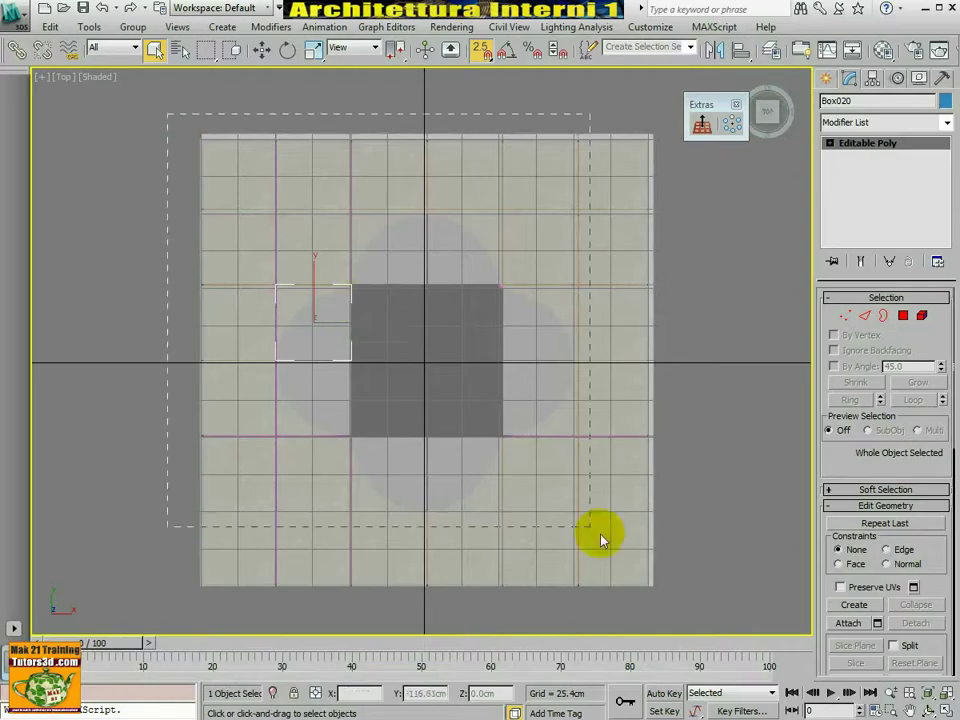
{"action": "left_click_drag", "start_coordinate": [677, 611], "coordinate": [677, 611]}
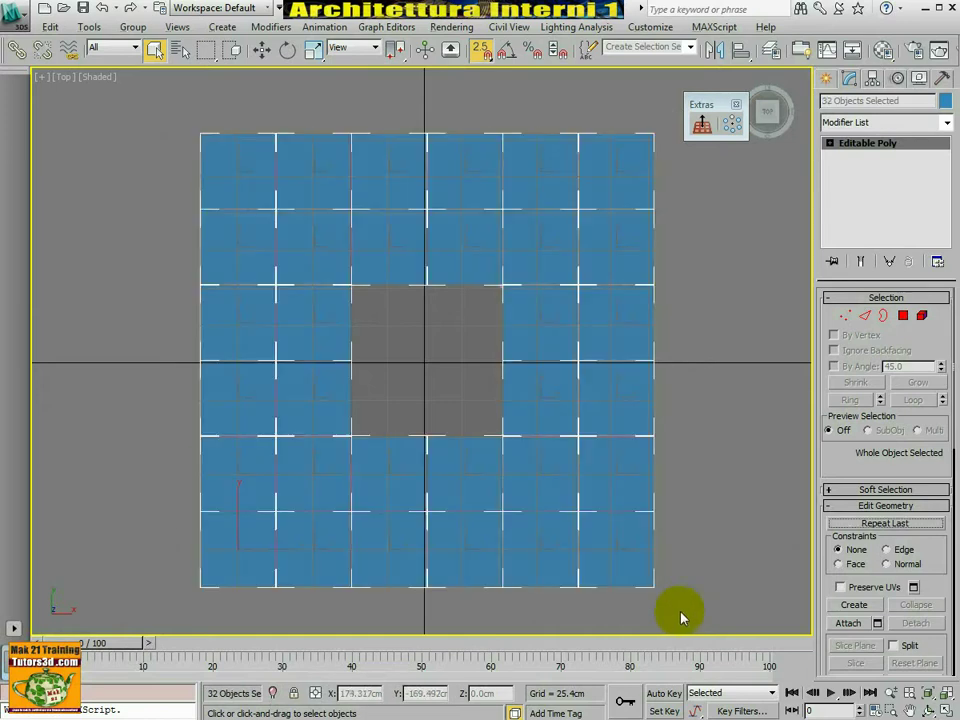
{"action": "key", "text": "alt+w"}
{"action": "key", "text": "w"}
{"action": "right_click_drag", "start_coordinate": [619, 561], "coordinate": [528, 524]}
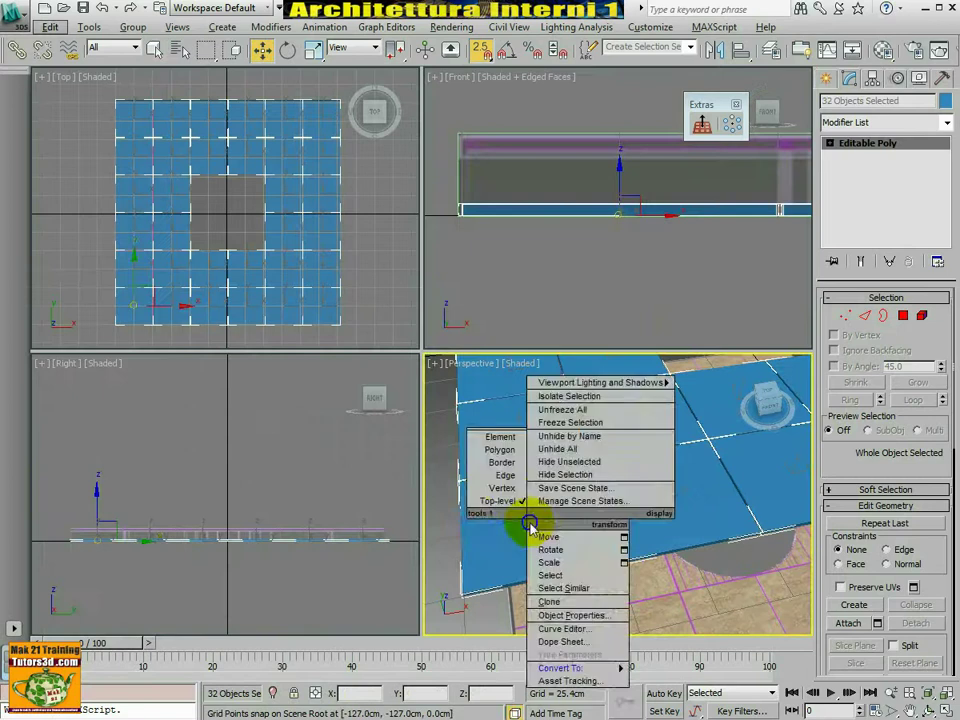
{"action": "key", "text": "alt+w"}
{"action": "scroll", "coordinate": [450, 490], "scroll_direction": "down", "scroll_amount": 3}
{"action": "middle_click_drag", "start_coordinate": [435, 467], "coordinate": [435, 407], "text": "alt"}
{"action": "scroll", "coordinate": [395, 500], "scroll_direction": "down", "scroll_amount": 2}
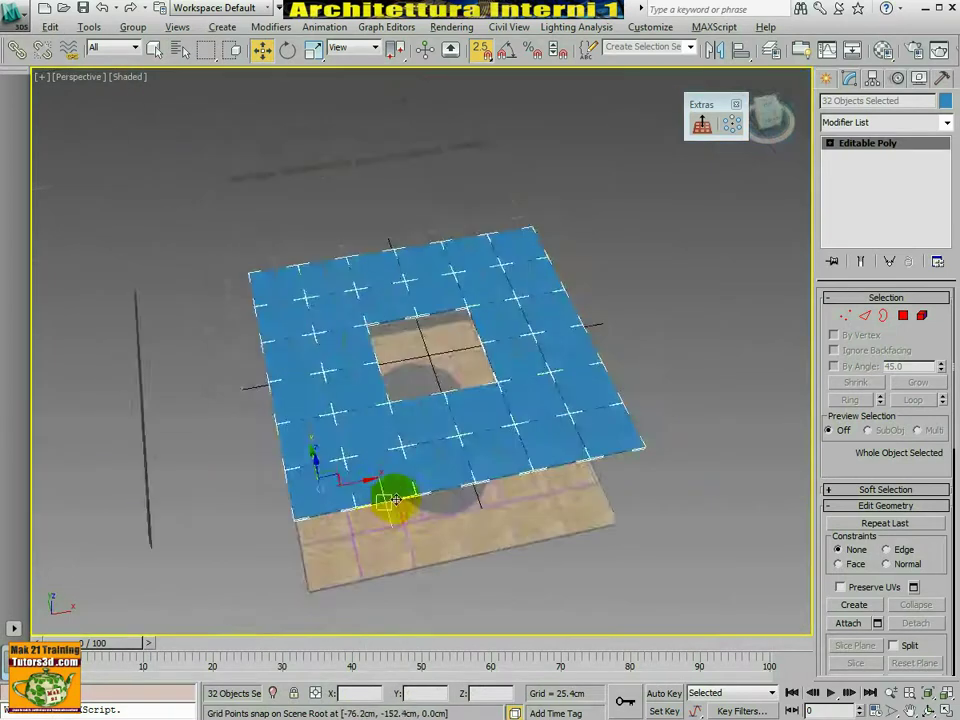
{"action": "scroll", "coordinate": [396, 499], "scroll_direction": "up", "scroll_amount": 2}
{"action": "middle_click_drag", "start_coordinate": [422, 514], "coordinate": [407, 497], "text": "alt"}
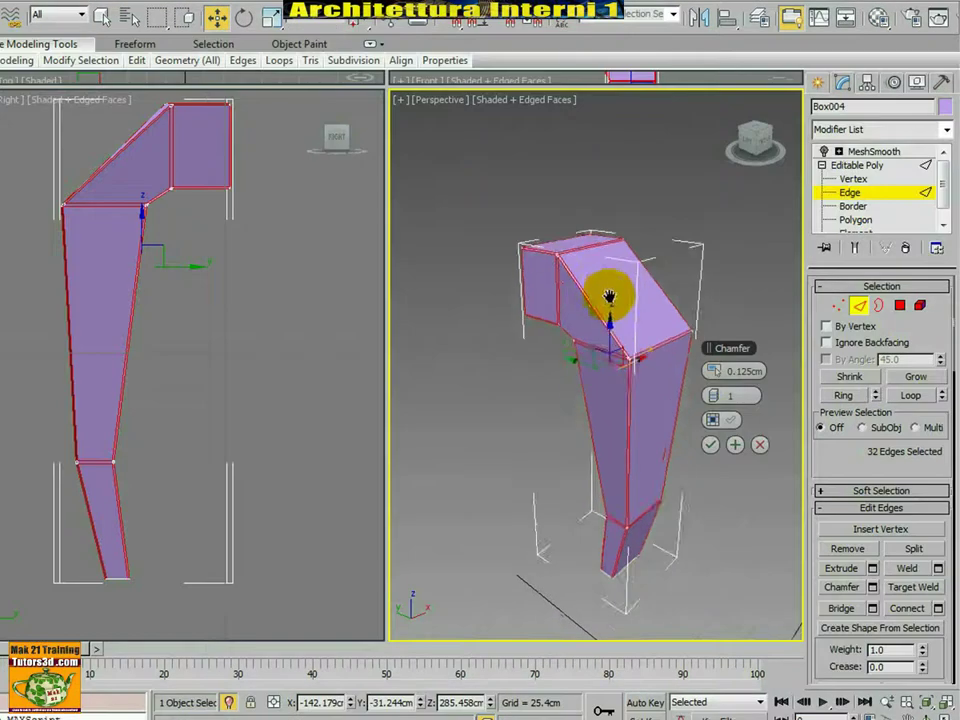
Turn on Show End Result and enable MeshSmooth on the chamfered leg
{"action": "middle_click_drag", "start_coordinate": [609, 297], "coordinate": [589, 265]}
{"action": "left_click", "coordinate": [855, 248]}
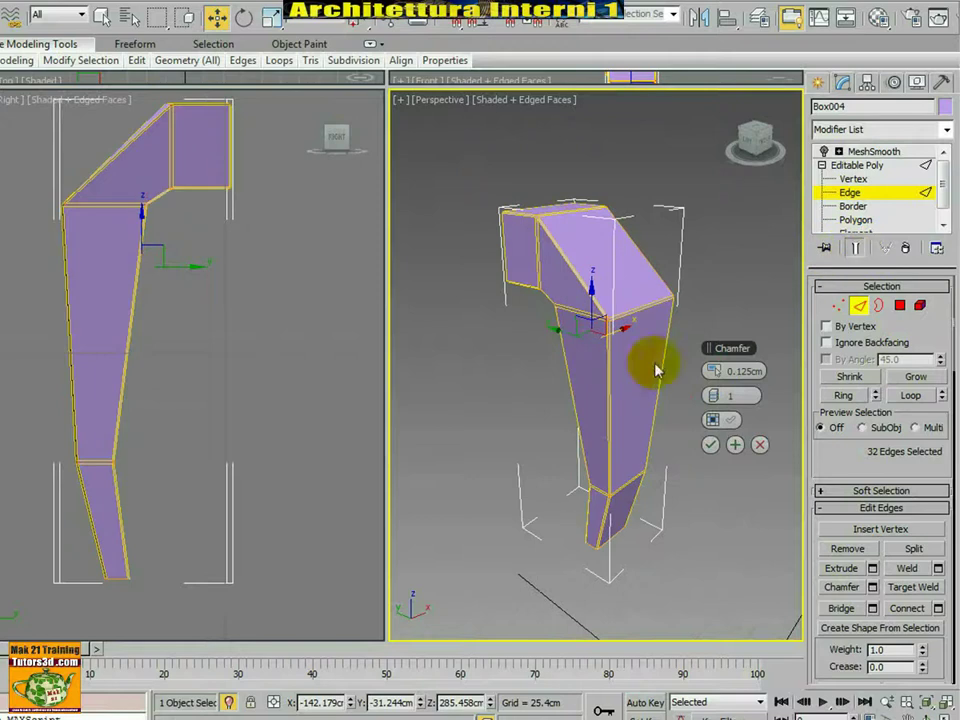
{"action": "left_click", "coordinate": [824, 152]}
{"action": "scroll", "coordinate": [619, 364], "scroll_direction": "up", "scroll_amount": 3}
{"action": "scroll", "coordinate": [617, 364], "scroll_direction": "down", "scroll_amount": 1}
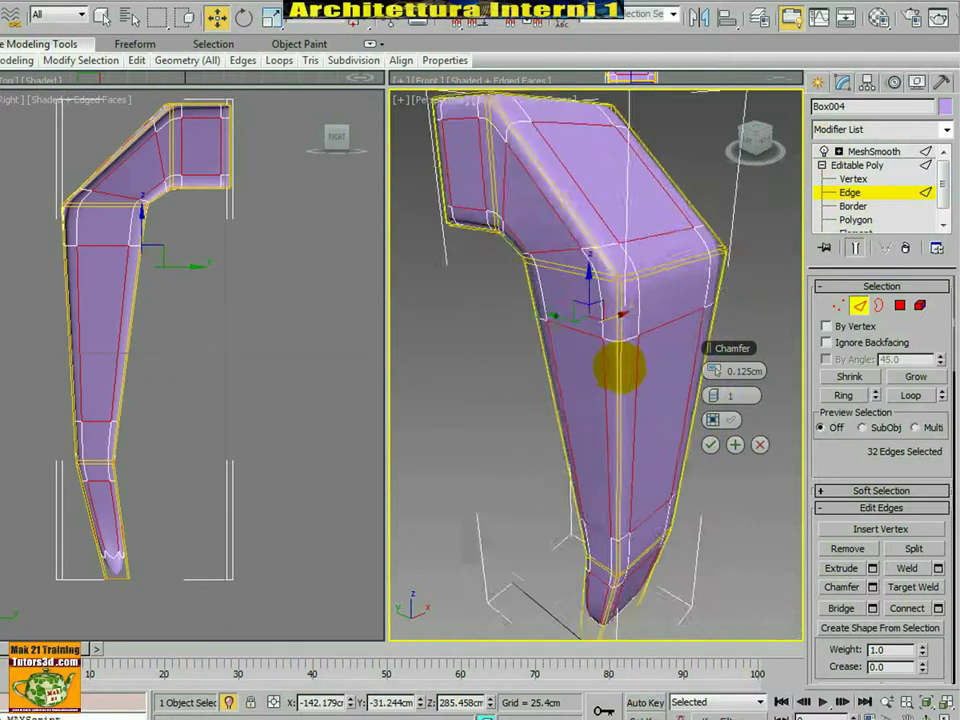
{"action": "scroll", "coordinate": [612, 380], "scroll_direction": "down", "scroll_amount": 1}
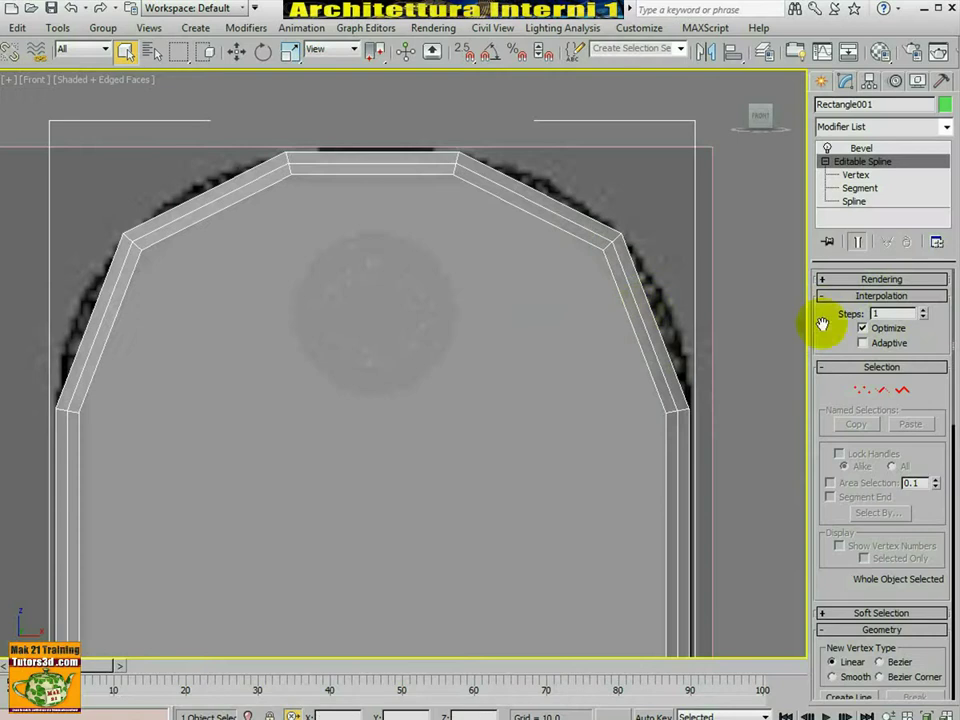
Set Rectangle001's interpolation steps to 6 and switch to vertex editing
{"action": "left_click", "coordinate": [923, 310]}
{"action": "left_click", "coordinate": [923, 310]}
{"action": "left_click", "coordinate": [923, 310]}
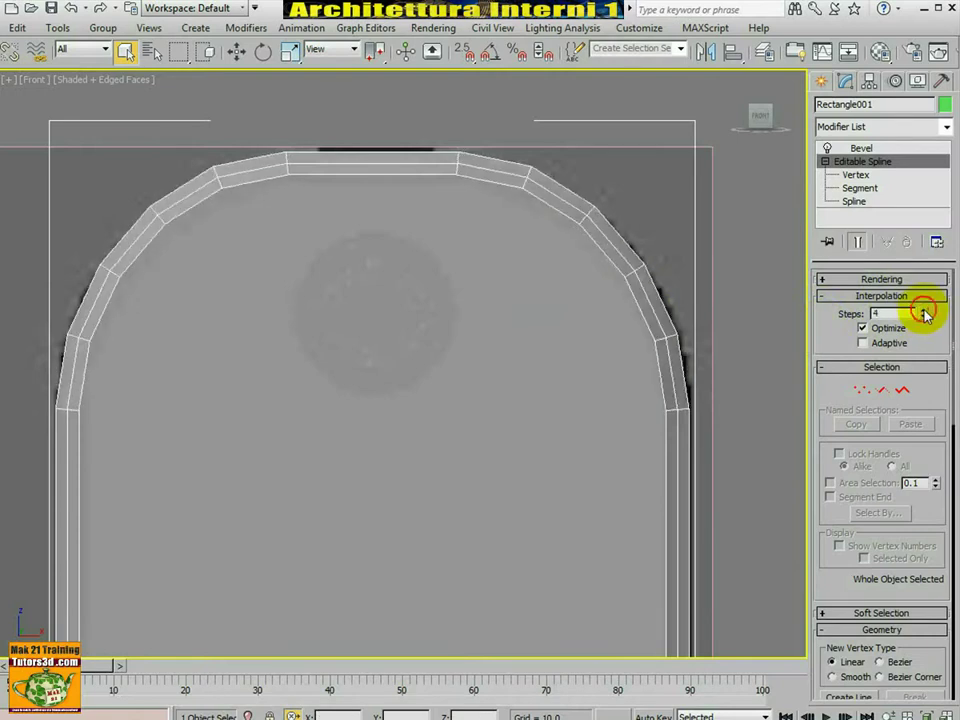
{"action": "left_click", "coordinate": [923, 310]}
{"action": "left_click", "coordinate": [862, 389]}
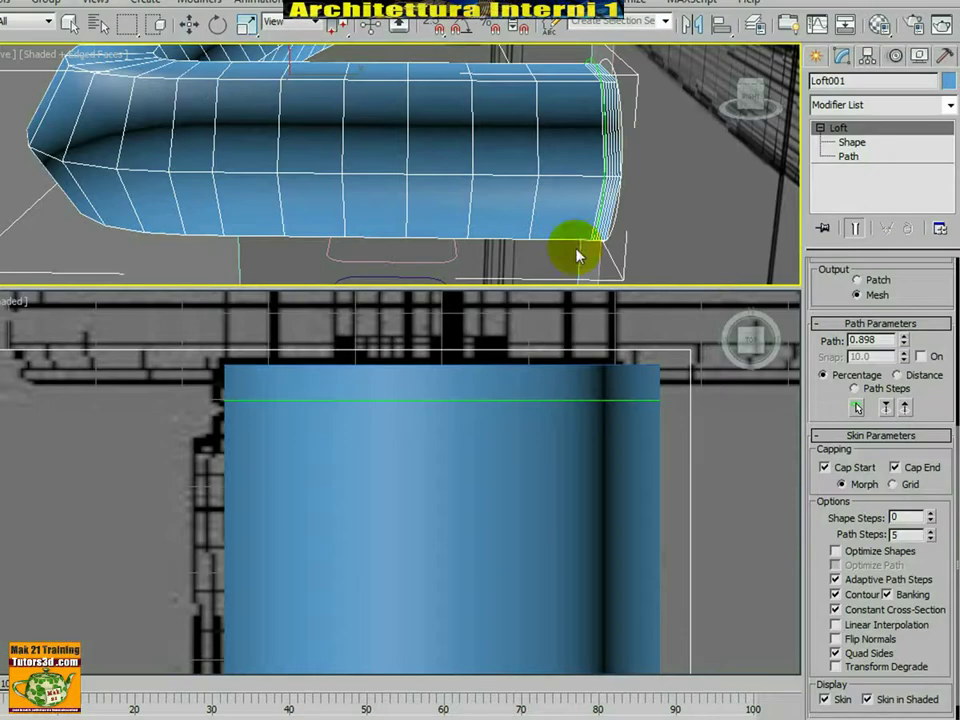
Give Loft001 5 shape steps and make it see-through with Alt+X
{"action": "mouse_move", "coordinate": [574, 253]}
{"action": "middle_mouse_down", "text": "alt"}
{"action": "mouse_move", "coordinate": [561, 206]}
{"action": "mouse_move", "coordinate": [561, 289]}
{"action": "mouse_move", "coordinate": [550, 240]}
{"action": "mouse_move", "coordinate": [583, 201]}
{"action": "mouse_move", "coordinate": [583, 229]}
{"action": "middle_mouse_up", "text": "alt"}
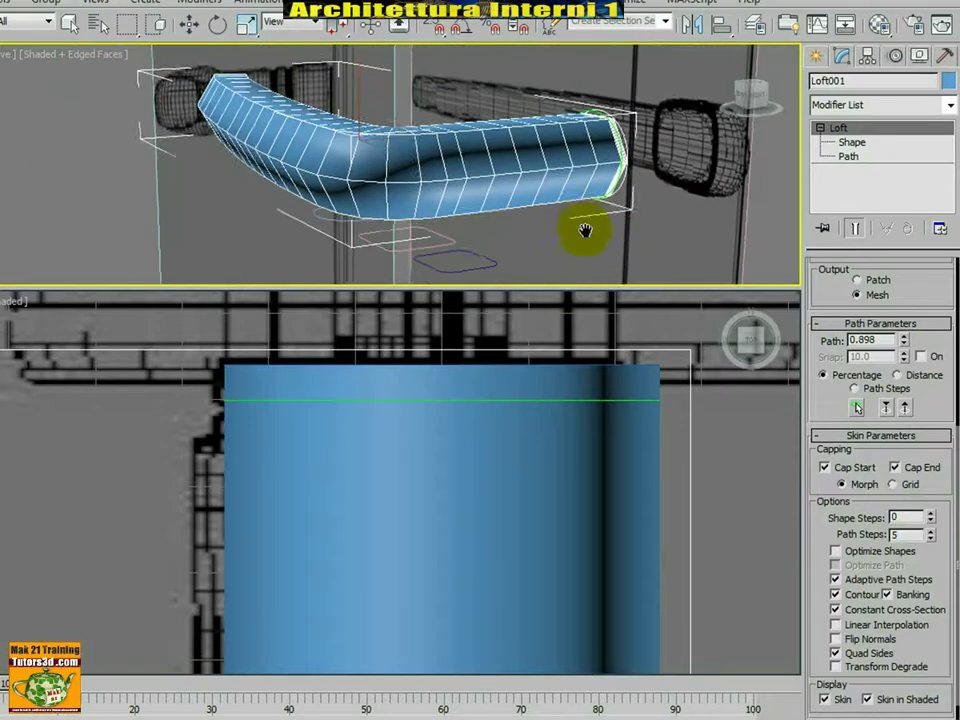
{"action": "left_click", "coordinate": [931, 513]}
{"action": "left_click", "coordinate": [931, 513]}
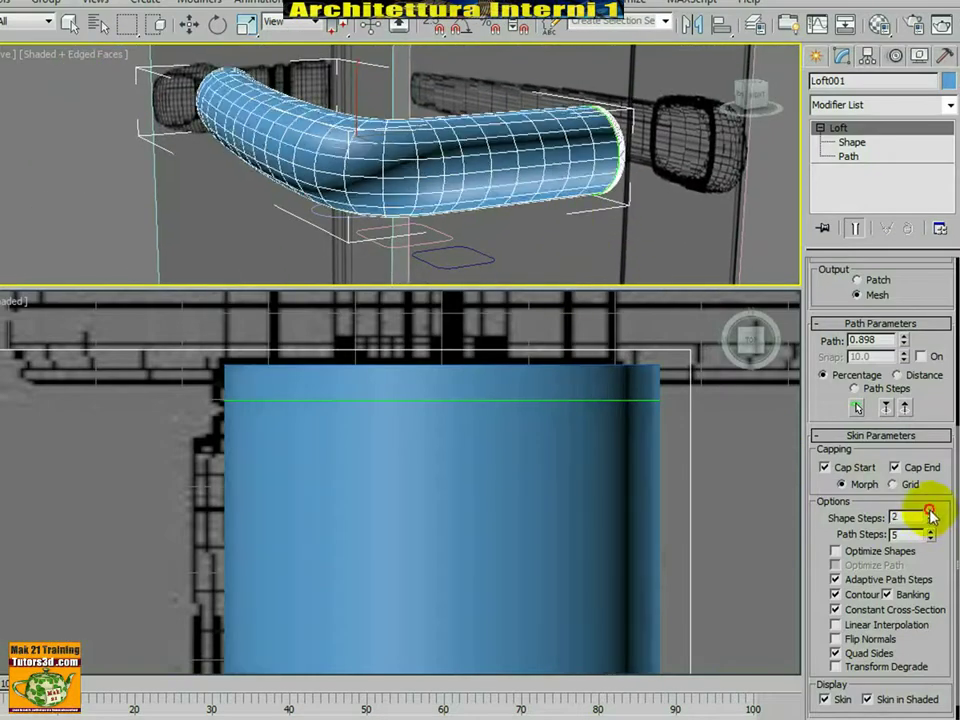
{"action": "left_click", "coordinate": [931, 513]}
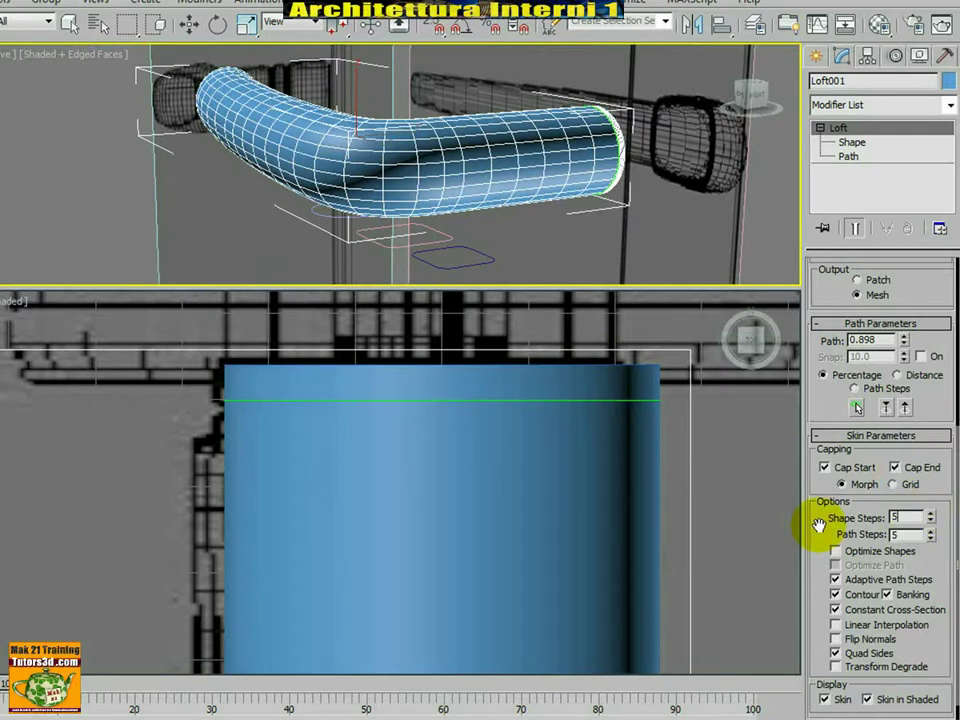
{"action": "key", "text": "Return"}
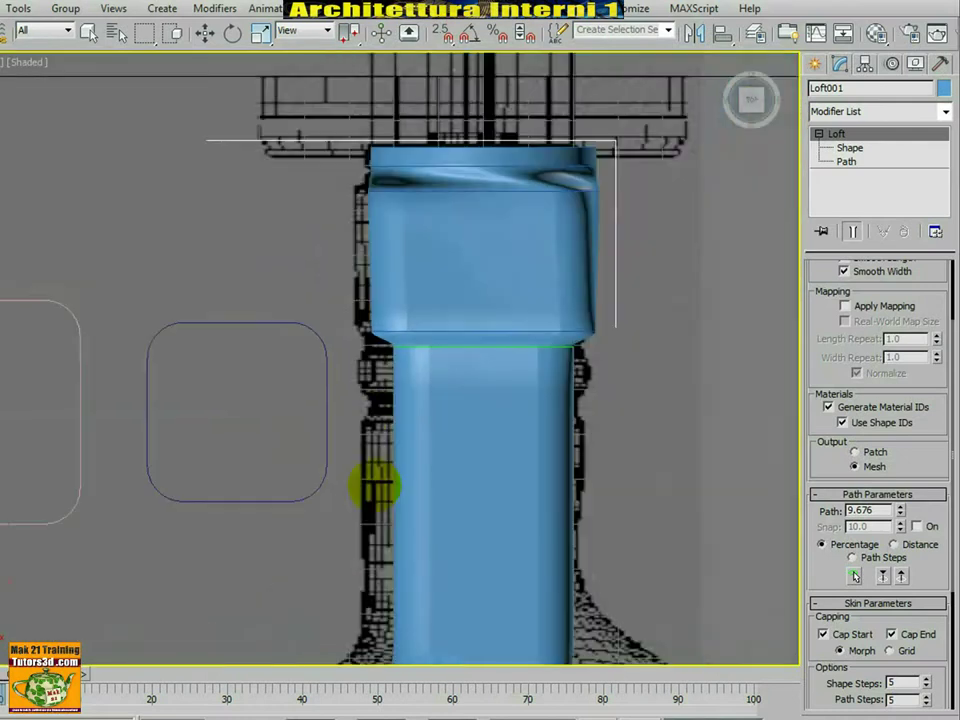
{"action": "key", "text": "alt+x"}
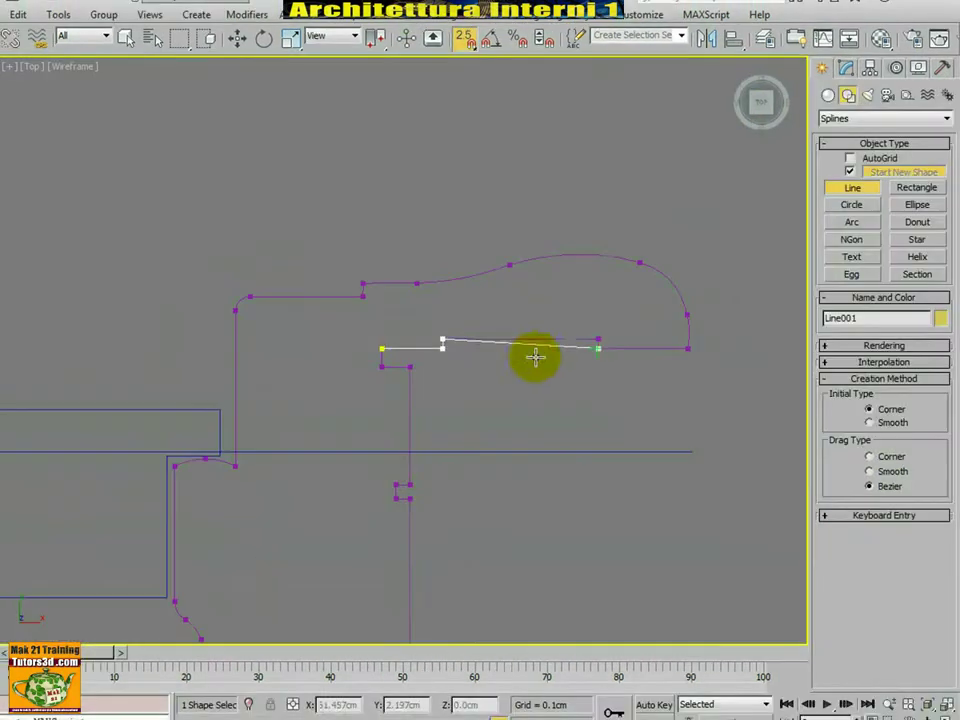
Place the next vertex of the Line001 spline
{"action": "left_click", "coordinate": [598, 336]}
{"action": "scroll", "coordinate": [607, 315], "scroll_direction": "up", "scroll_amount": 5}
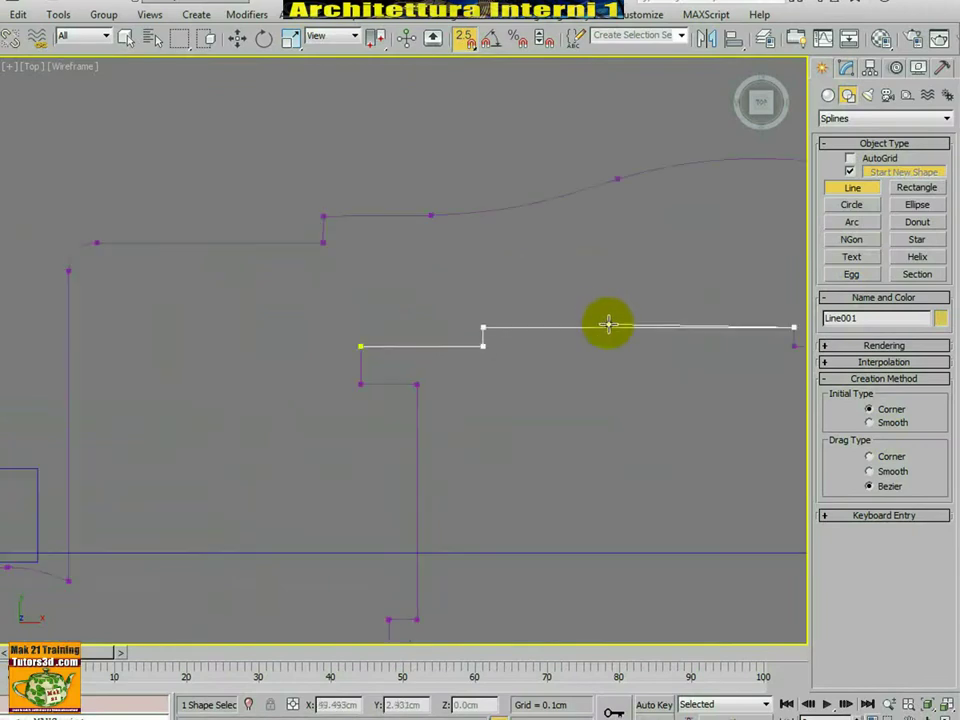
{"action": "scroll", "coordinate": [610, 320], "scroll_direction": "up", "scroll_amount": 2}
{"action": "scroll", "coordinate": [632, 319], "scroll_direction": "up", "scroll_amount": 4}
{"action": "scroll", "coordinate": [632, 319], "scroll_direction": "down", "scroll_amount": 2}
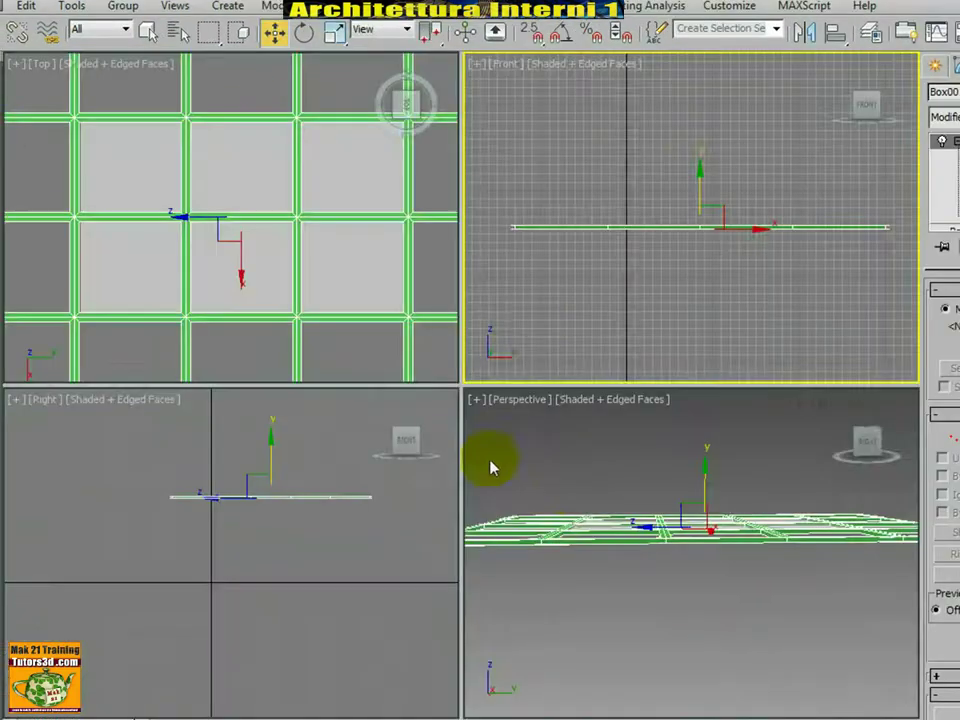
Select the Plane006 grid frame on the ceiling in the Perspective view
{"action": "left_click", "coordinate": [611, 529]}
{"action": "key", "text": "alt+w"}
{"action": "mouse_move", "coordinate": [551, 486]}
{"action": "middle_mouse_down", "text": "alt"}
{"action": "mouse_move", "coordinate": [605, 557]}
{"action": "mouse_move", "coordinate": [570, 506]}
{"action": "mouse_move", "coordinate": [570, 469]}
{"action": "mouse_move", "coordinate": [583, 540]}
{"action": "mouse_move", "coordinate": [547, 358]}
{"action": "middle_mouse_up", "text": "alt"}
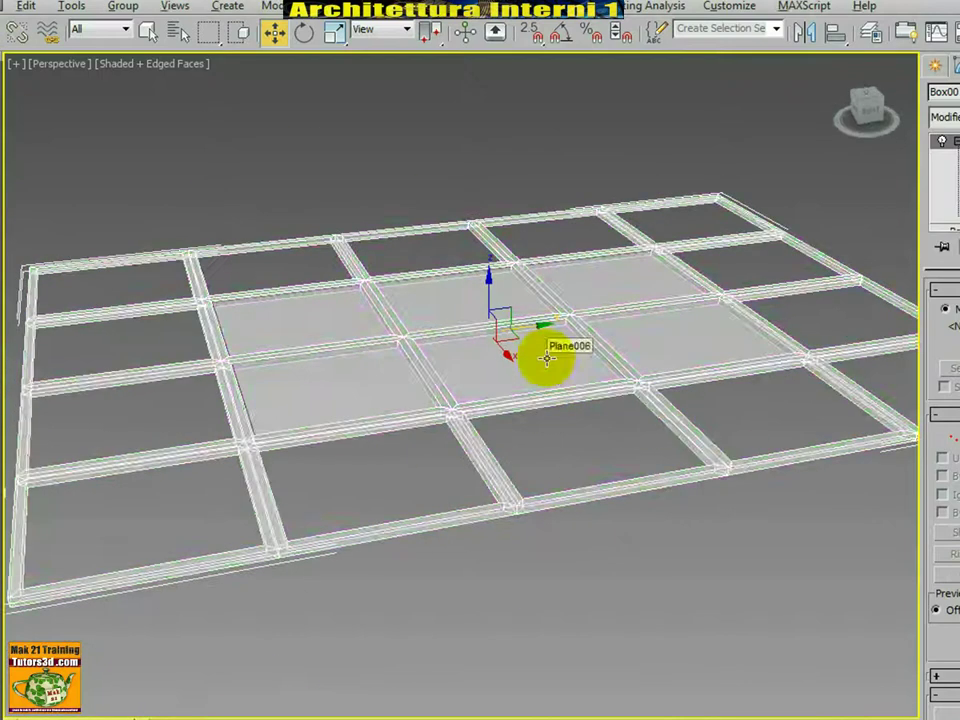
{"action": "left_click", "coordinate": [557, 357]}
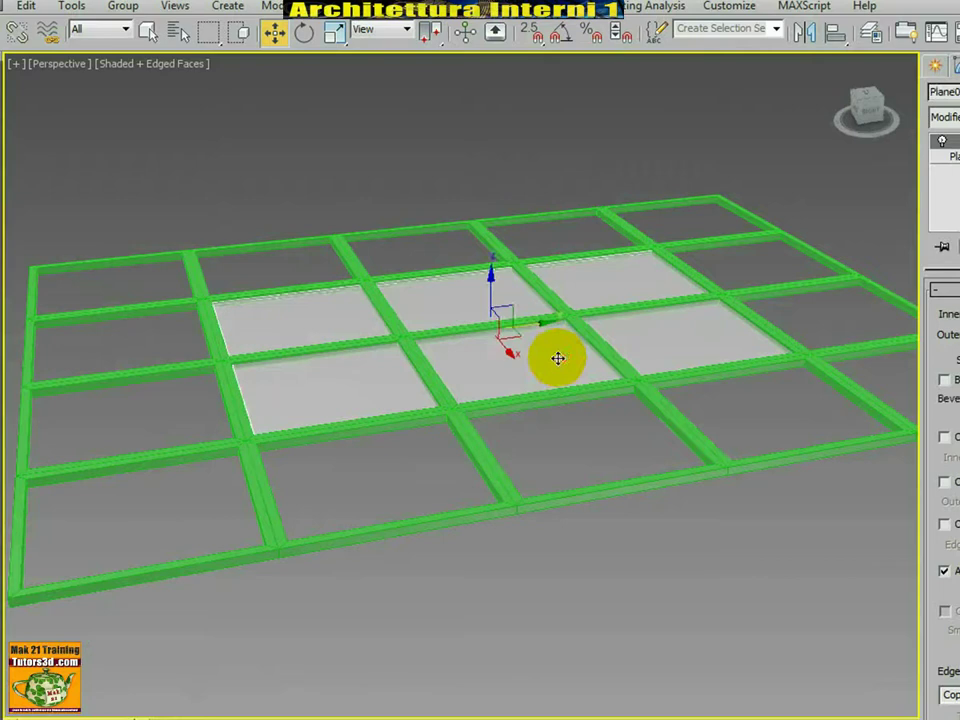
{"action": "left_click", "coordinate": [615, 494]}
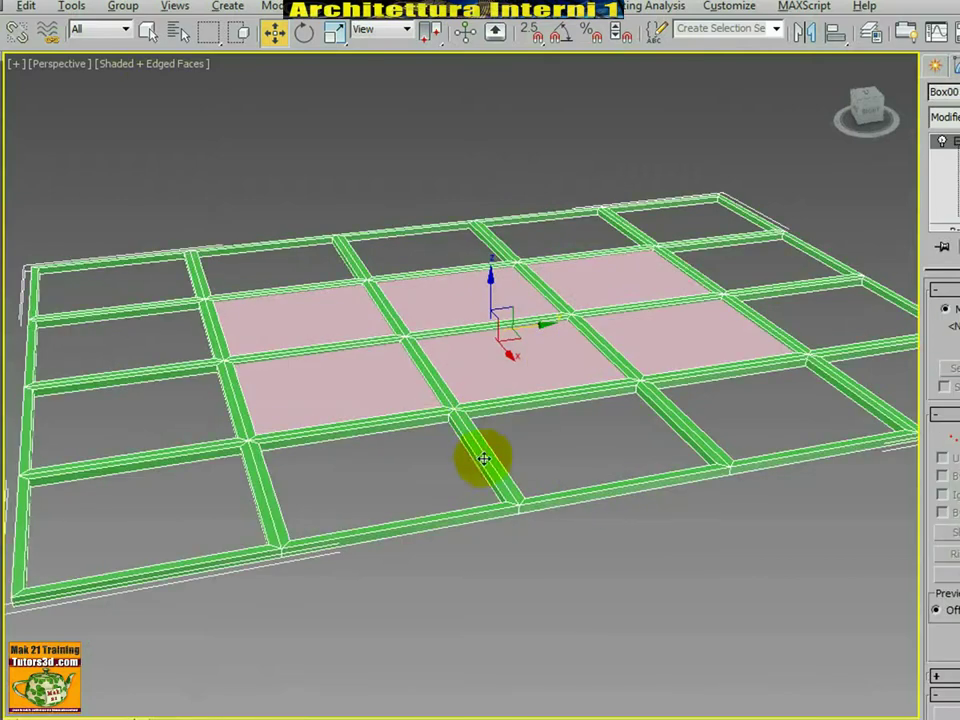
{"action": "key", "text": "f"}
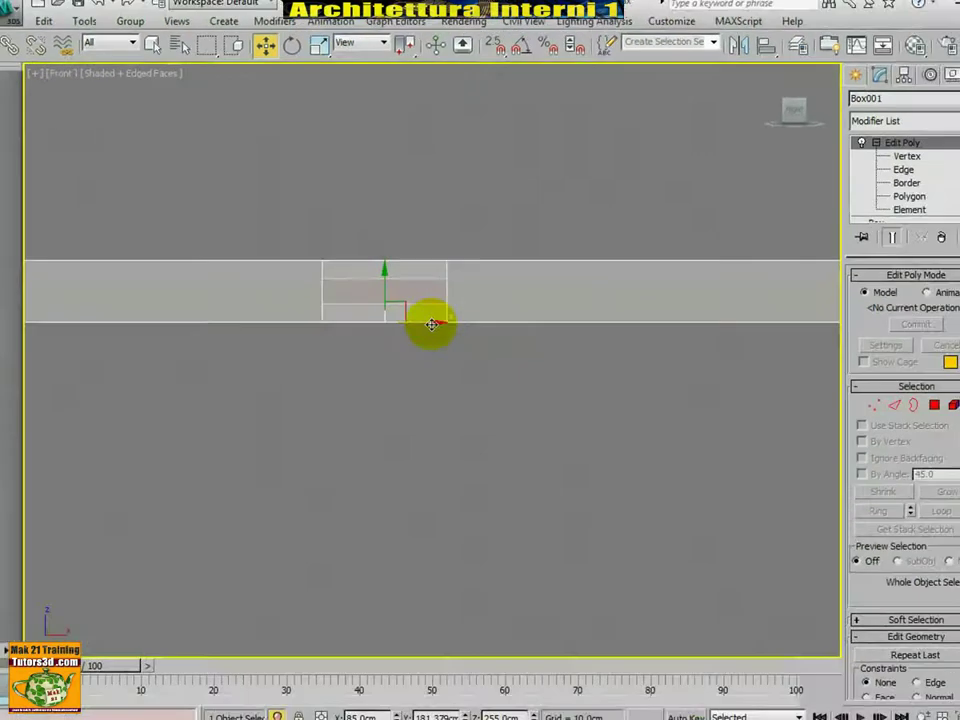
{"action": "scroll", "coordinate": [418, 336], "scroll_direction": "down", "scroll_amount": 5}
{"action": "scroll", "coordinate": [422, 355], "scroll_direction": "down", "scroll_amount": 2}
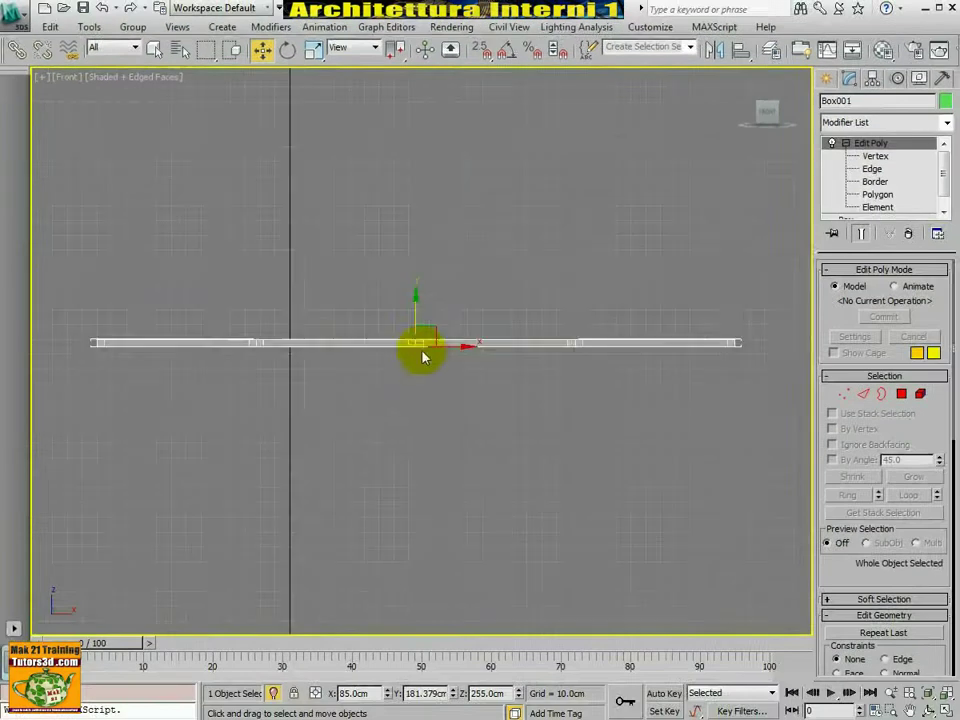
{"action": "key", "text": "alt+w"}
{"action": "left_click", "coordinate": [508, 446]}
{"action": "left_click", "coordinate": [624, 463]}
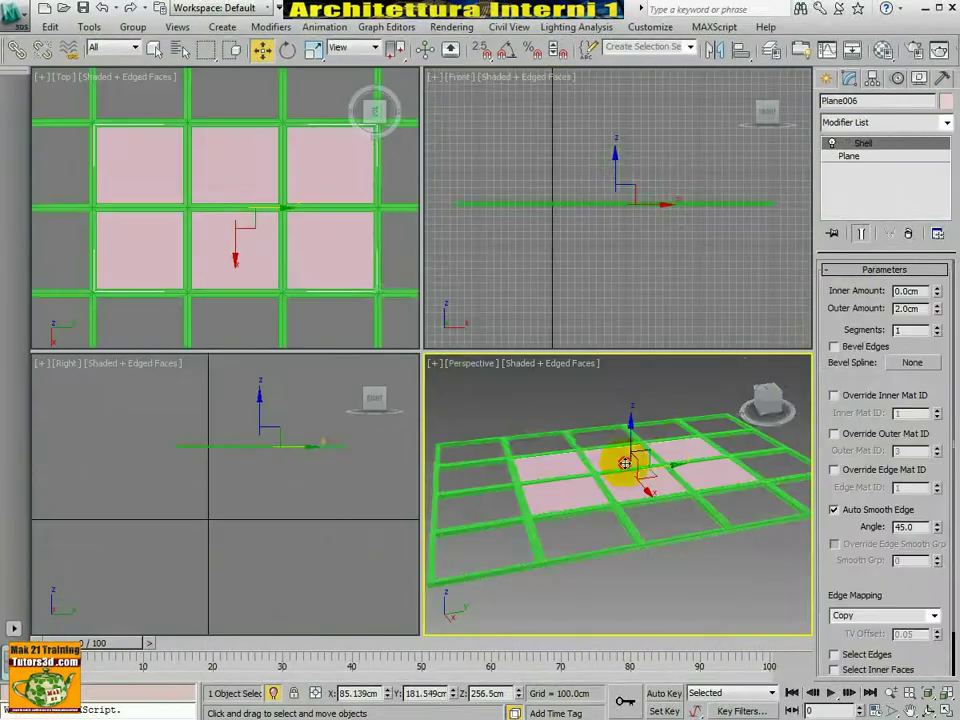
Colour the Plane006 grid frame blue and bring the rest of the room back
{"action": "left_click", "coordinate": [945, 101]}
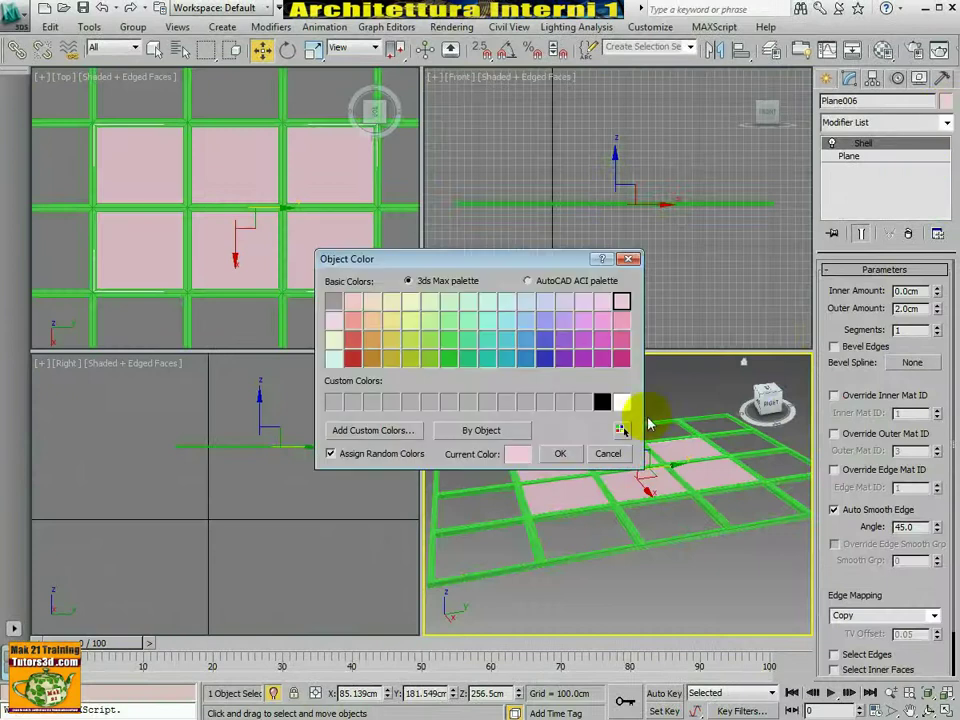
{"action": "left_click", "coordinate": [545, 338]}
{"action": "left_click", "coordinate": [560, 453]}
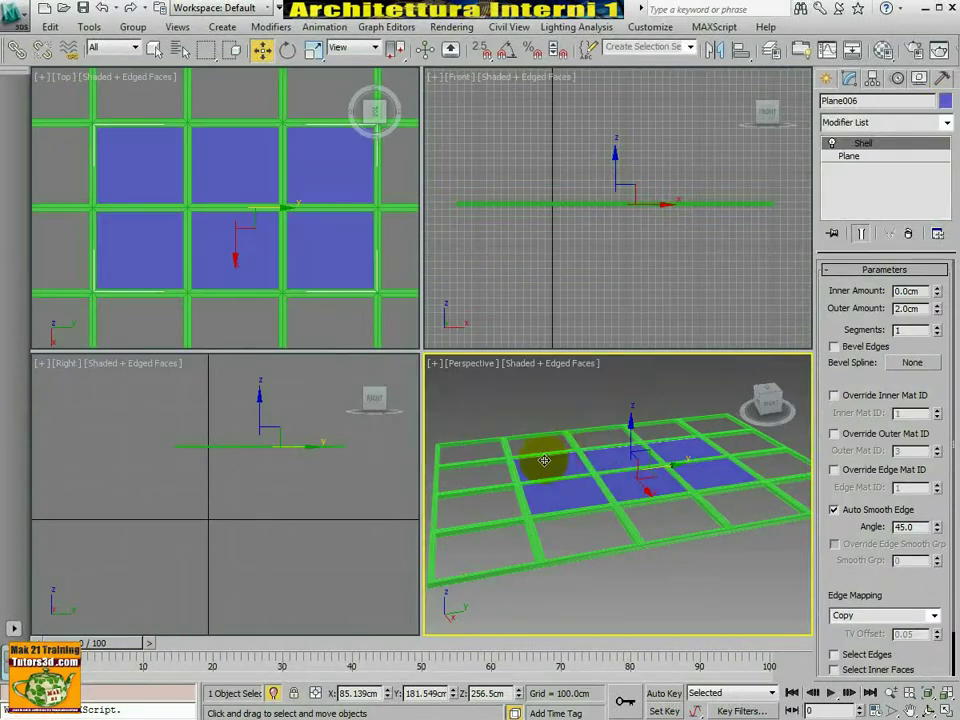
{"action": "left_click", "coordinate": [273, 693]}
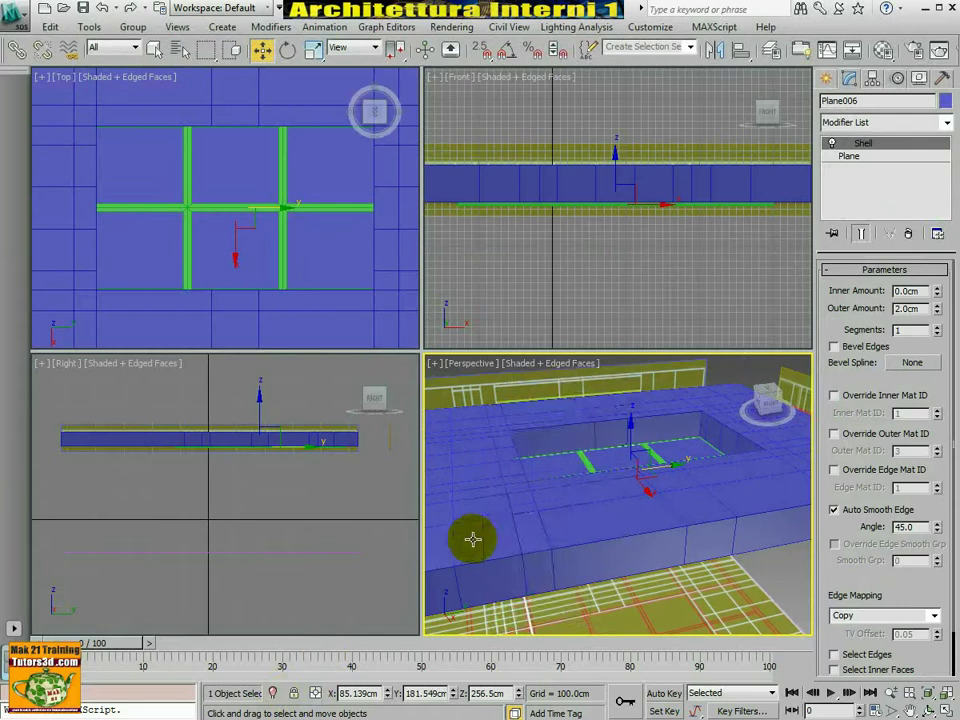
Orbit beneath the ceiling and recolour it light lavender
{"action": "right_click", "coordinate": [472, 539]}
{"action": "key", "text": "Escape"}
{"action": "key", "text": "alt+w"}
{"action": "mouse_move", "coordinate": [454, 574]}
{"action": "middle_mouse_down", "text": "alt"}
{"action": "mouse_move", "coordinate": [392, 446]}
{"action": "mouse_move", "coordinate": [790, 268]}
{"action": "middle_mouse_up", "text": "alt"}
{"action": "scroll", "coordinate": [400, 445], "scroll_direction": "up", "scroll_amount": 2}
{"action": "scroll", "coordinate": [400, 445], "scroll_direction": "down", "scroll_amount": 3}
{"action": "left_click", "coordinate": [945, 101]}
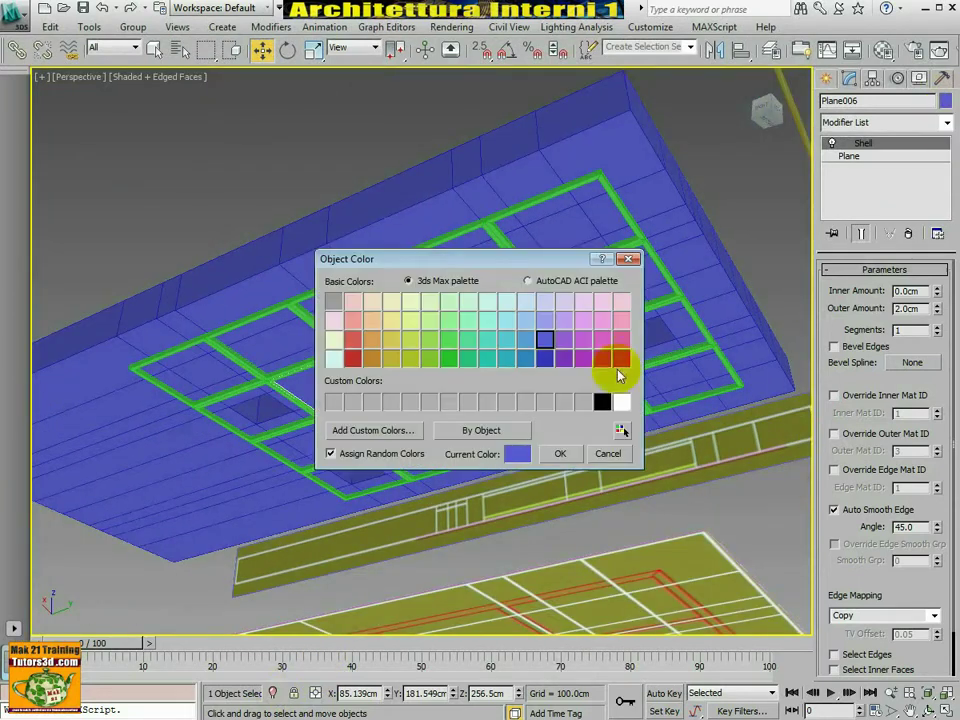
{"action": "left_click", "coordinate": [544, 319]}
{"action": "left_click", "coordinate": [558, 450]}
{"action": "mouse_move", "coordinate": [493, 439]}
{"action": "middle_mouse_down", "text": "alt"}
{"action": "mouse_move", "coordinate": [491, 386]}
{"action": "mouse_move", "coordinate": [536, 396]}
{"action": "mouse_move", "coordinate": [524, 376]}
{"action": "mouse_move", "coordinate": [480, 388]}
{"action": "middle_mouse_up", "text": "alt"}
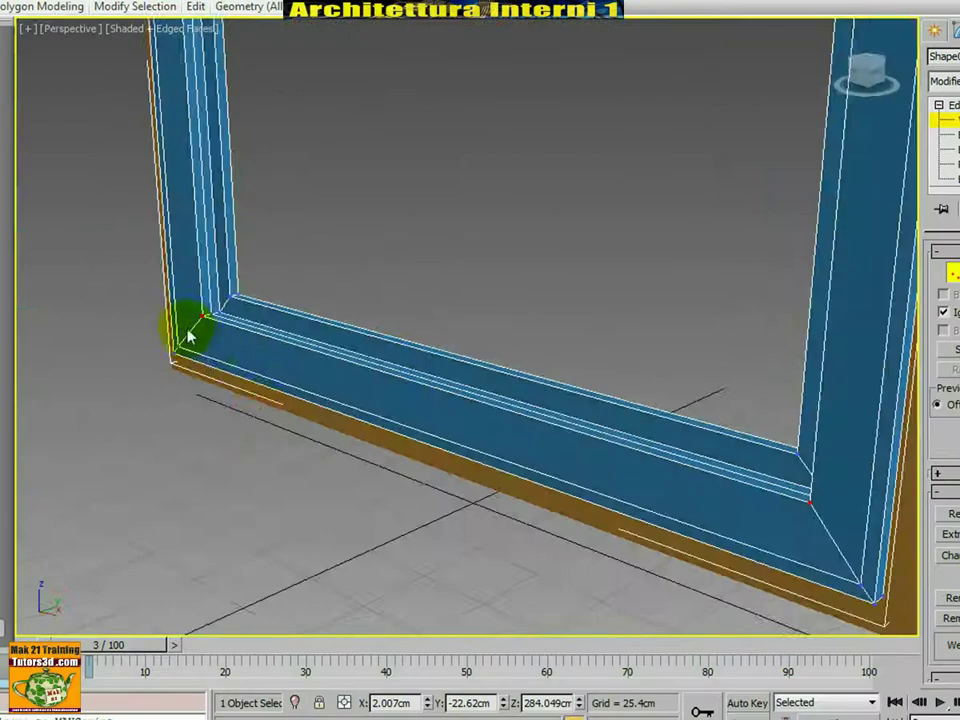
Orbit around the door frame and centre it in the maximized Front view
{"action": "mouse_move", "coordinate": [188, 336]}
{"action": "middle_mouse_down", "text": "alt"}
{"action": "mouse_move", "coordinate": [424, 411]}
{"action": "mouse_move", "coordinate": [392, 407]}
{"action": "middle_mouse_up", "text": "alt"}
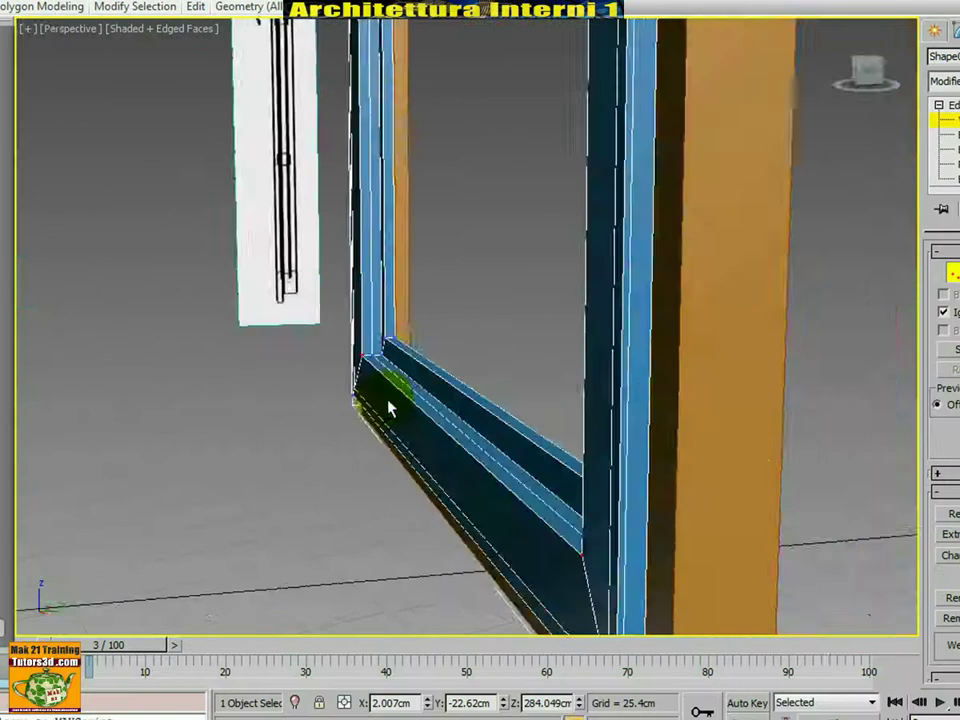
{"action": "key", "text": "alt+w"}
{"action": "right_click", "coordinate": [530, 252]}
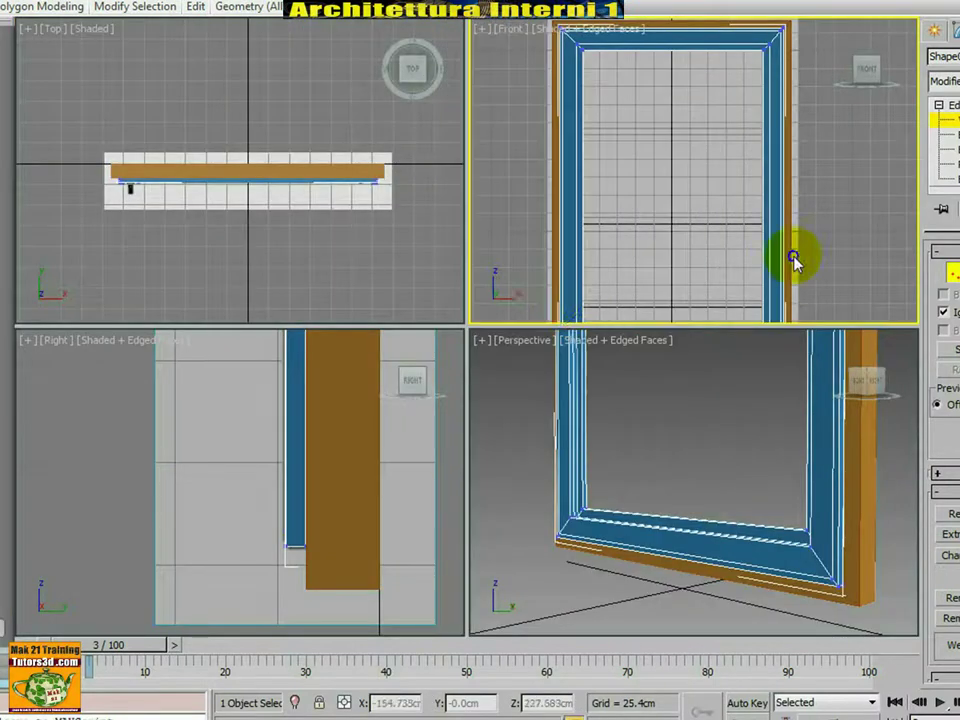
{"action": "key", "text": "alt+w"}
{"action": "middle_click_drag", "start_coordinate": [579, 549], "coordinate": [655, 376]}
{"action": "scroll", "coordinate": [657, 376], "scroll_direction": "up", "scroll_amount": 2}
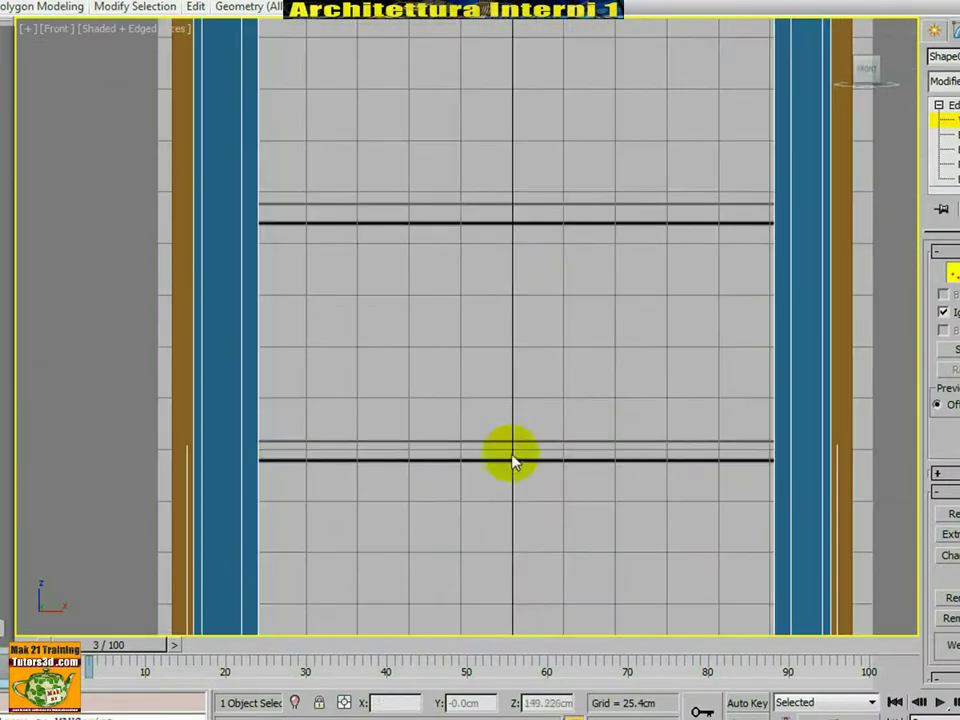
{"action": "scroll", "coordinate": [600, 340], "scroll_direction": "down", "scroll_amount": 4}
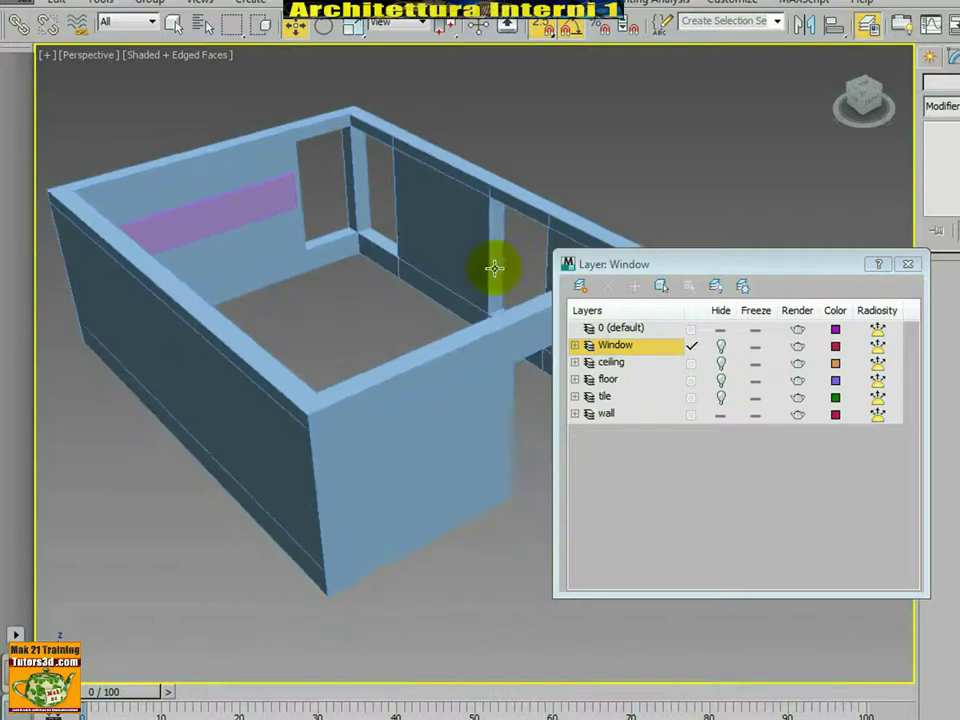
Unhide the Window, floor, tile and ceiling layers in the Layer window
{"action": "left_click_drag", "start_coordinate": [710, 264], "coordinate": [849, 332]}
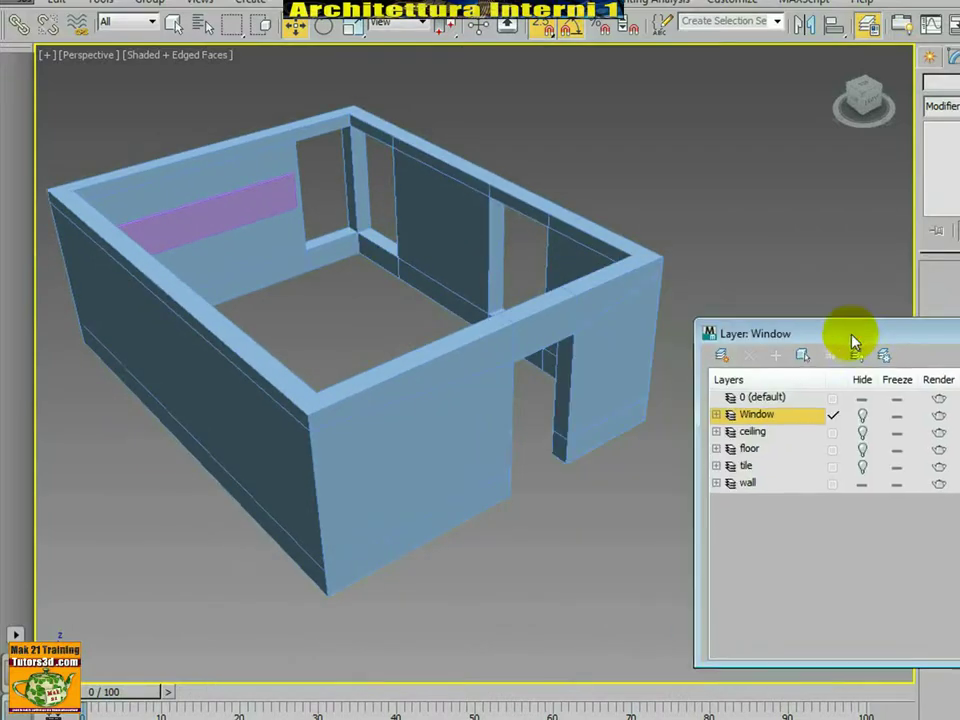
{"action": "left_click", "coordinate": [860, 414]}
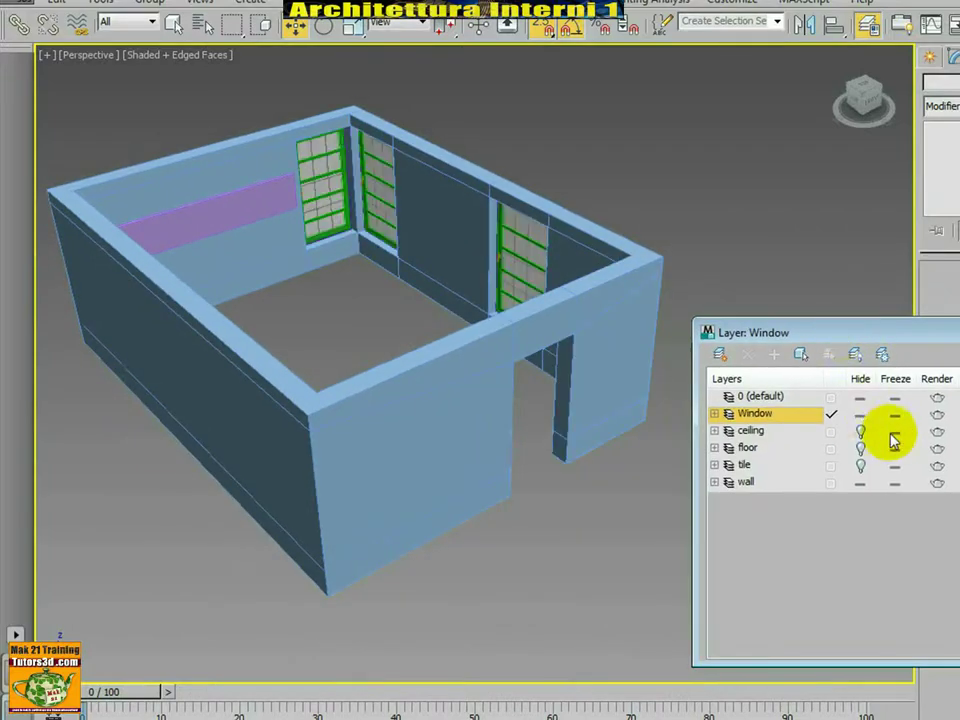
{"action": "left_click", "coordinate": [860, 449]}
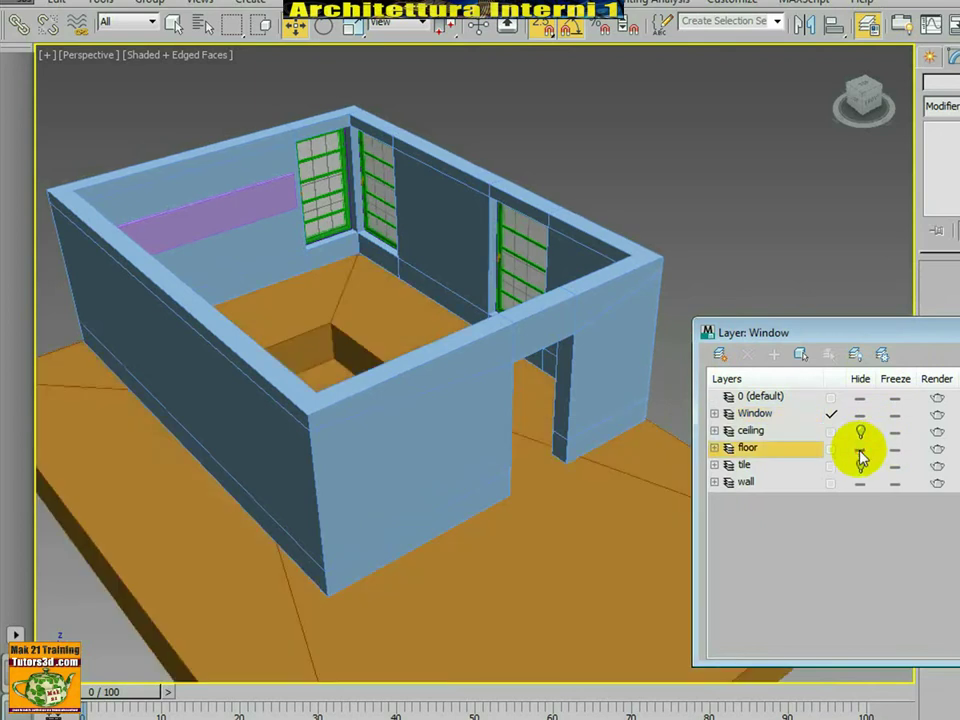
{"action": "left_click", "coordinate": [861, 466]}
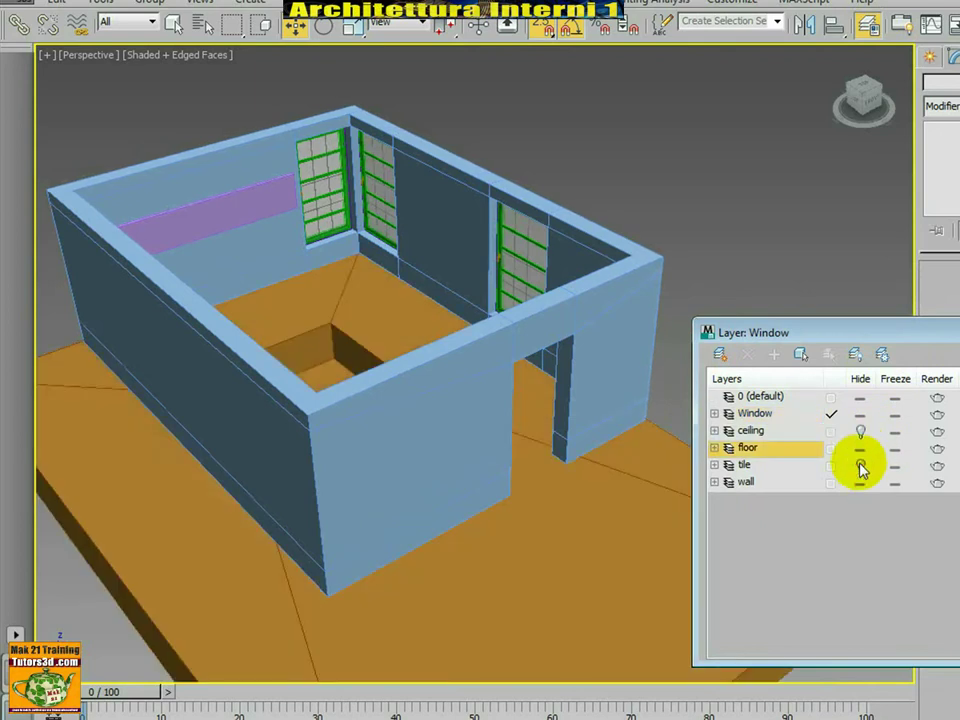
{"action": "left_click", "coordinate": [861, 466]}
{"action": "mouse_move", "coordinate": [563, 429]}
{"action": "middle_mouse_down", "text": "alt"}
{"action": "mouse_move", "coordinate": [566, 471]}
{"action": "mouse_move", "coordinate": [618, 474]}
{"action": "middle_mouse_up", "text": "alt"}
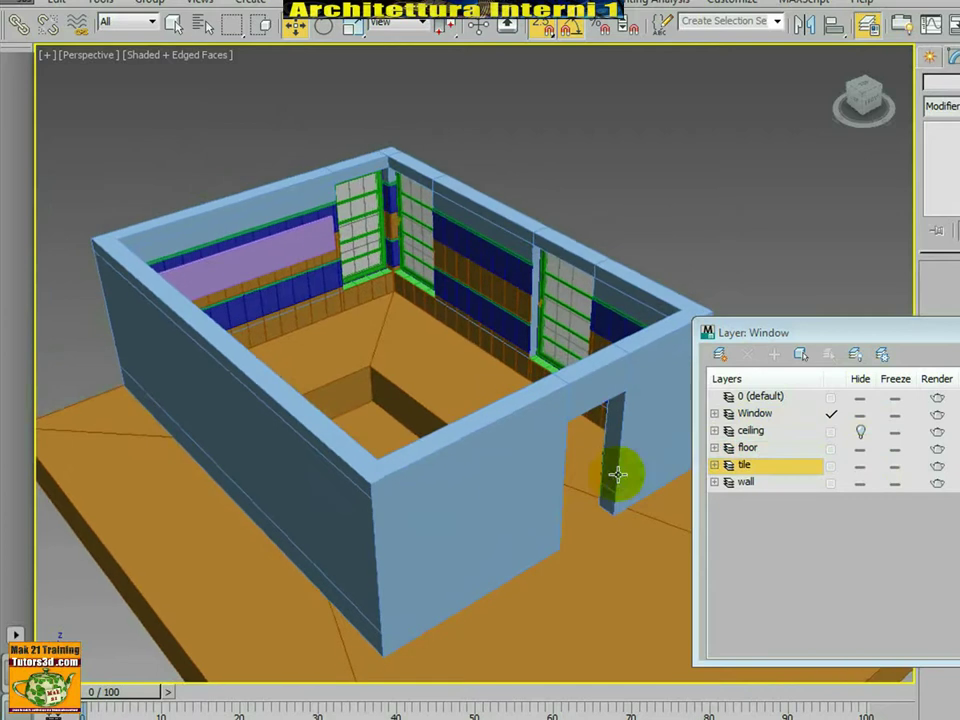
{"action": "left_click", "coordinate": [862, 431]}
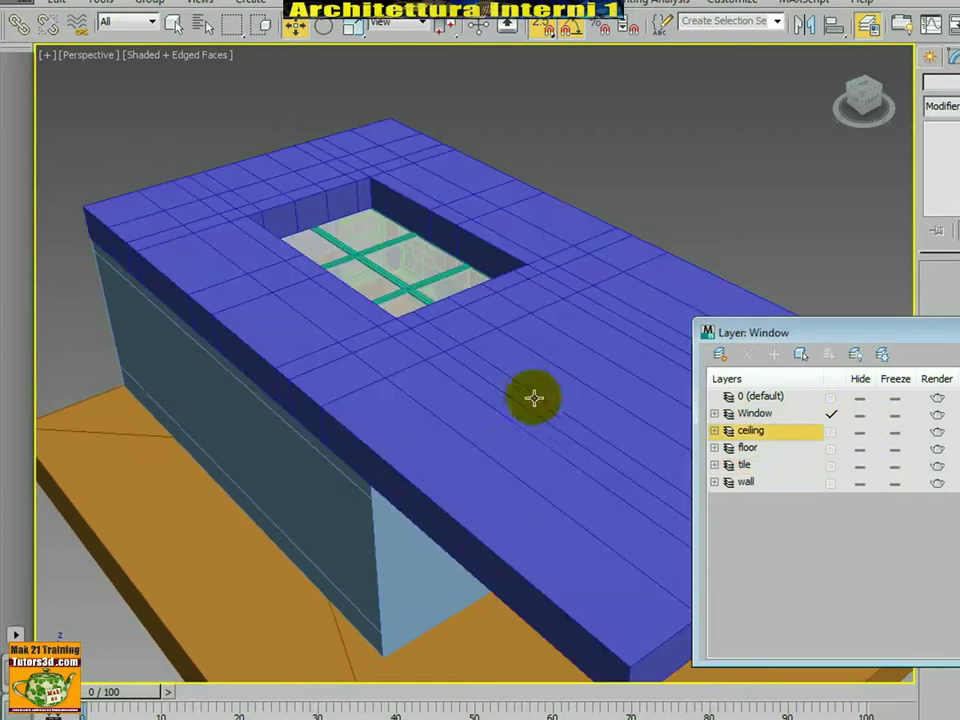
{"action": "scroll", "coordinate": [531, 396], "scroll_direction": "down", "scroll_amount": 3}
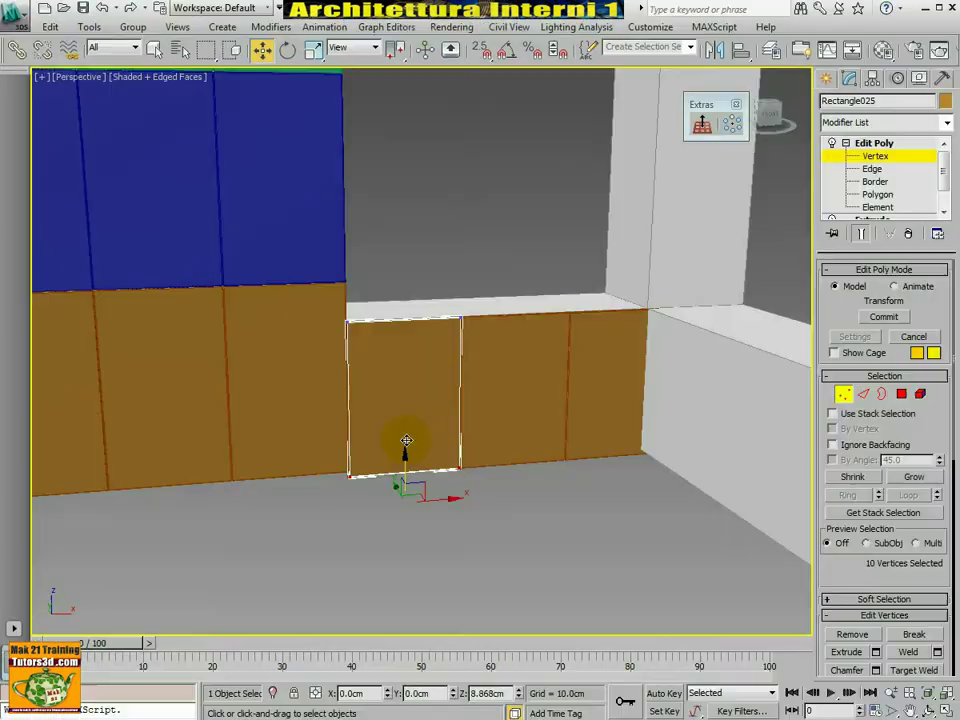
{"action": "left_click_drag", "start_coordinate": [406, 440], "coordinate": [400, 435]}
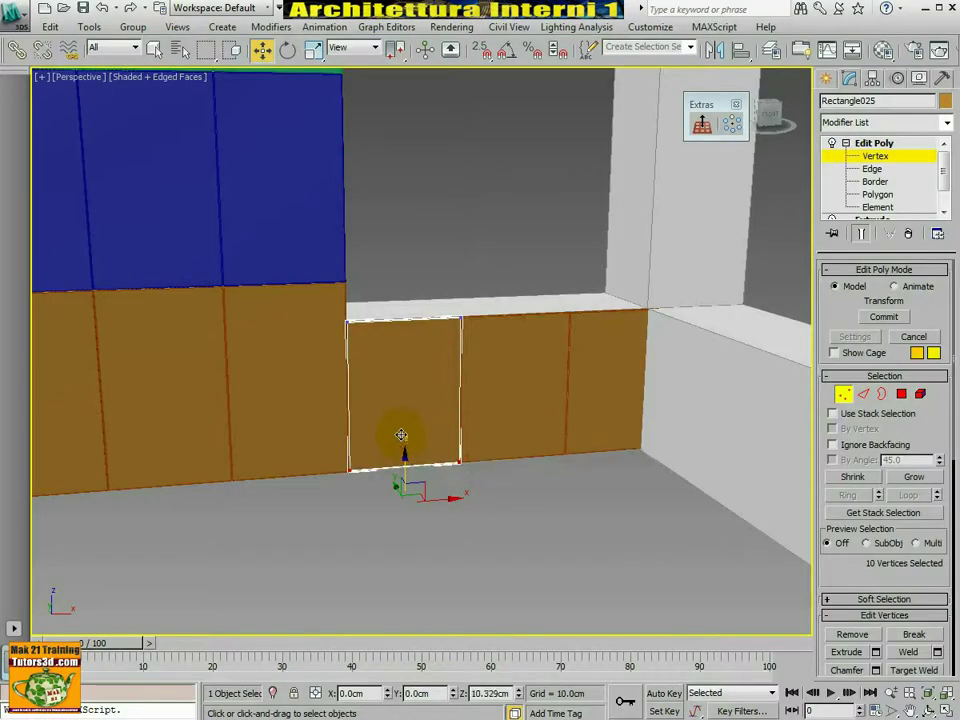
Move the tile piece's bottom vertices in Z so its lower edge meets the floor
{"action": "key", "text": "alt+w"}
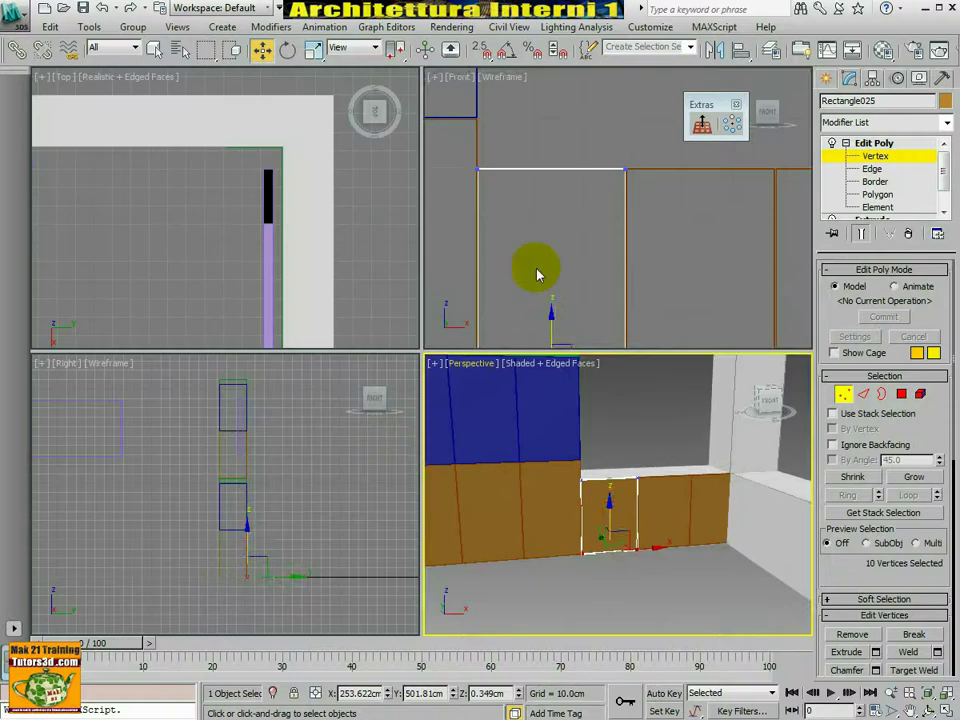
{"action": "key", "text": "alt+w"}
{"action": "mouse_move", "coordinate": [521, 390]}
{"action": "middle_mouse_down"}
{"action": "mouse_move", "coordinate": [492, 192]}
{"action": "mouse_move", "coordinate": [636, 390]}
{"action": "mouse_move", "coordinate": [642, 364]}
{"action": "middle_mouse_up"}
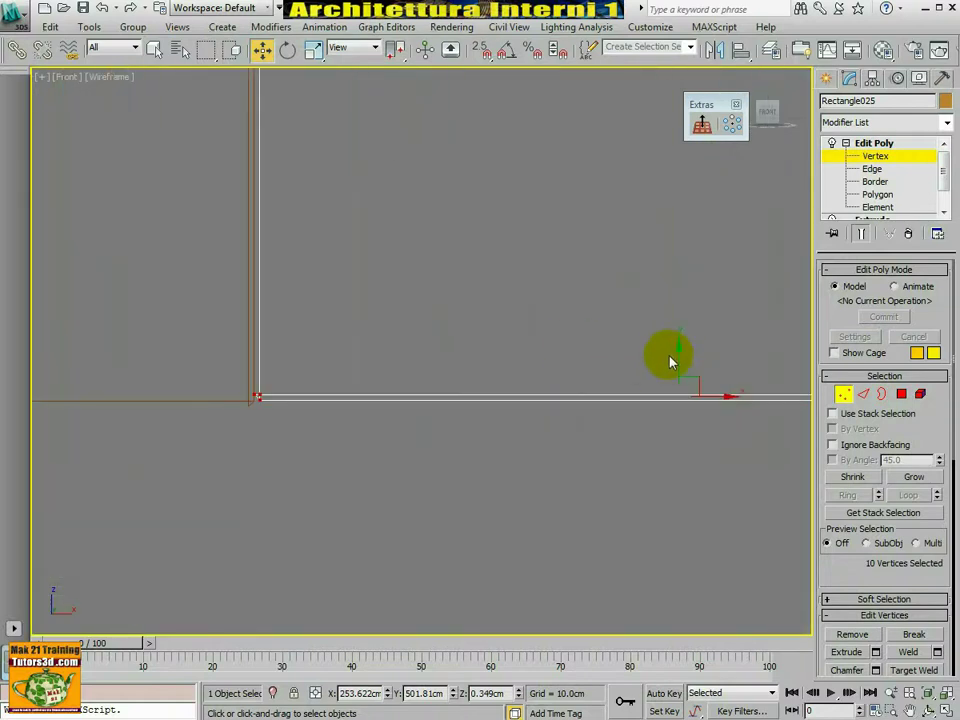
{"action": "left_click_drag", "start_coordinate": [670, 355], "coordinate": [677, 360]}
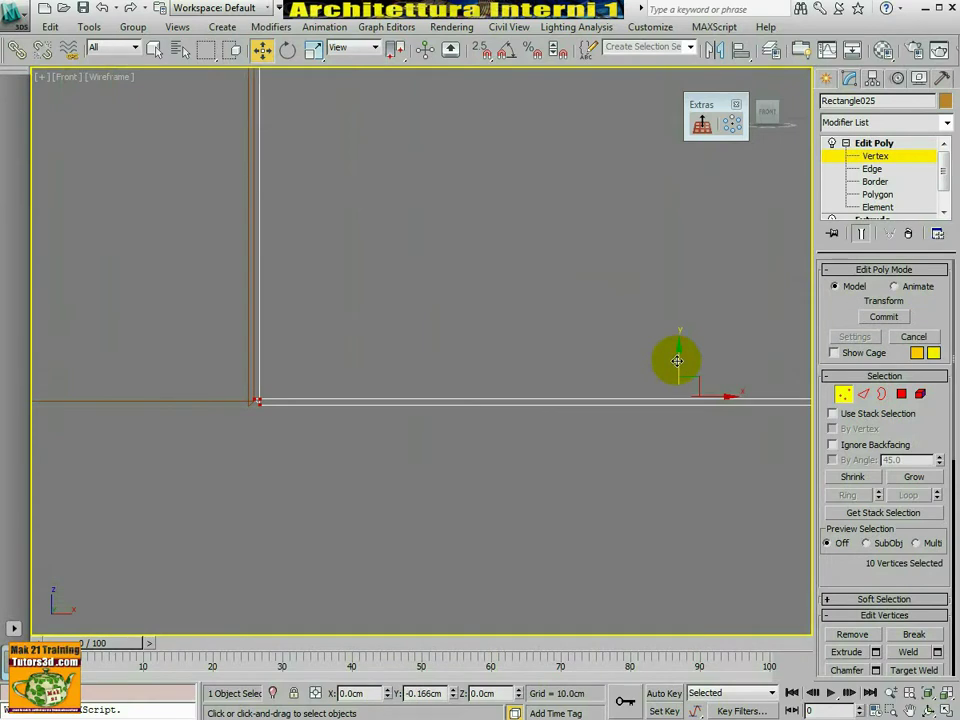
{"action": "key", "text": "alt+w"}
{"action": "right_click", "coordinate": [574, 467]}
{"action": "key", "text": "alt+w"}
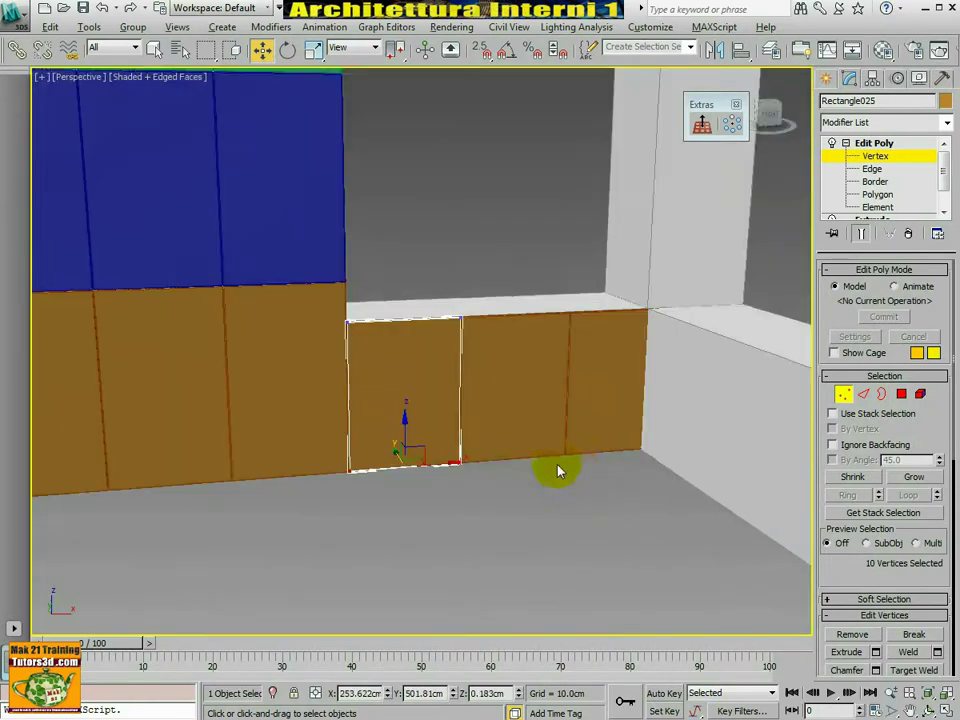
{"action": "middle_click_drag", "start_coordinate": [558, 471], "coordinate": [540, 529]}
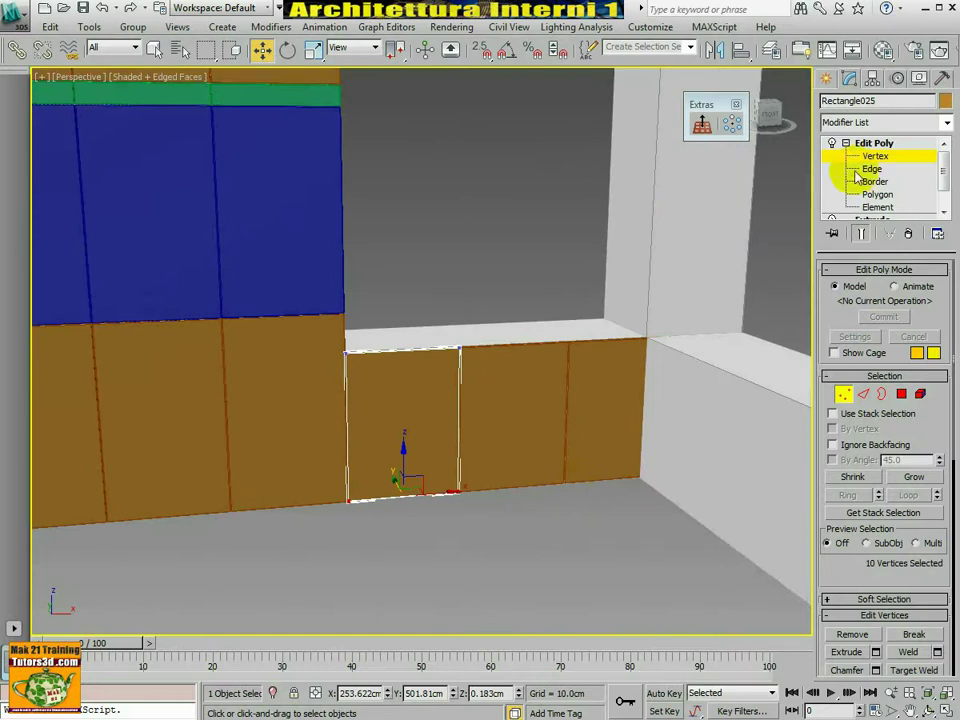
{"action": "left_click", "coordinate": [895, 145]}
{"action": "middle_click_drag", "start_coordinate": [664, 407], "coordinate": [422, 452]}
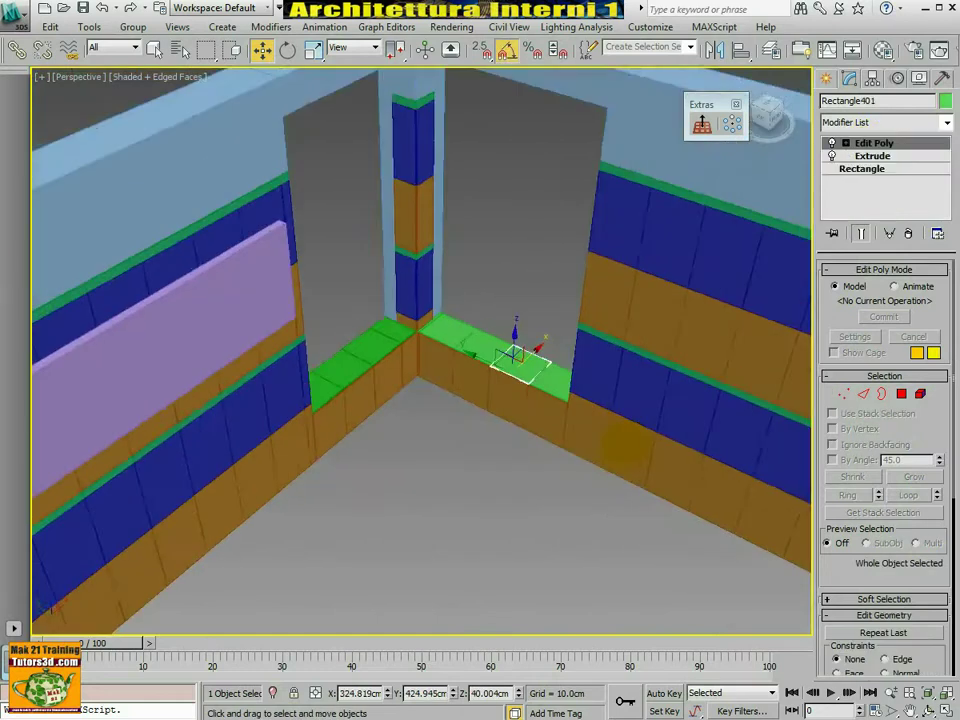
{"action": "mouse_move", "coordinate": [620, 445]}
{"action": "middle_mouse_down", "text": "alt"}
{"action": "mouse_move", "coordinate": [709, 409]}
{"action": "mouse_move", "coordinate": [491, 469]}
{"action": "mouse_move", "coordinate": [439, 422]}
{"action": "mouse_move", "coordinate": [523, 397]}
{"action": "middle_mouse_up", "text": "alt"}
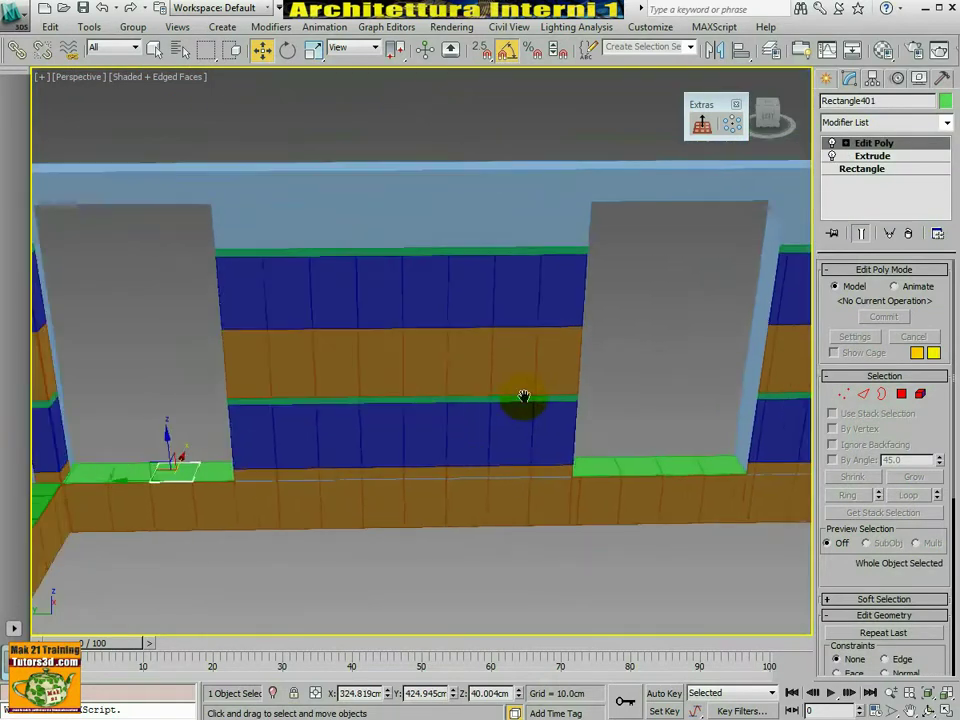
{"action": "scroll", "coordinate": [523, 397], "scroll_direction": "up", "scroll_amount": 5}
{"action": "scroll", "coordinate": [514, 384], "scroll_direction": "down", "scroll_amount": 6}
{"action": "scroll", "coordinate": [512, 401], "scroll_direction": "up", "scroll_amount": 3}
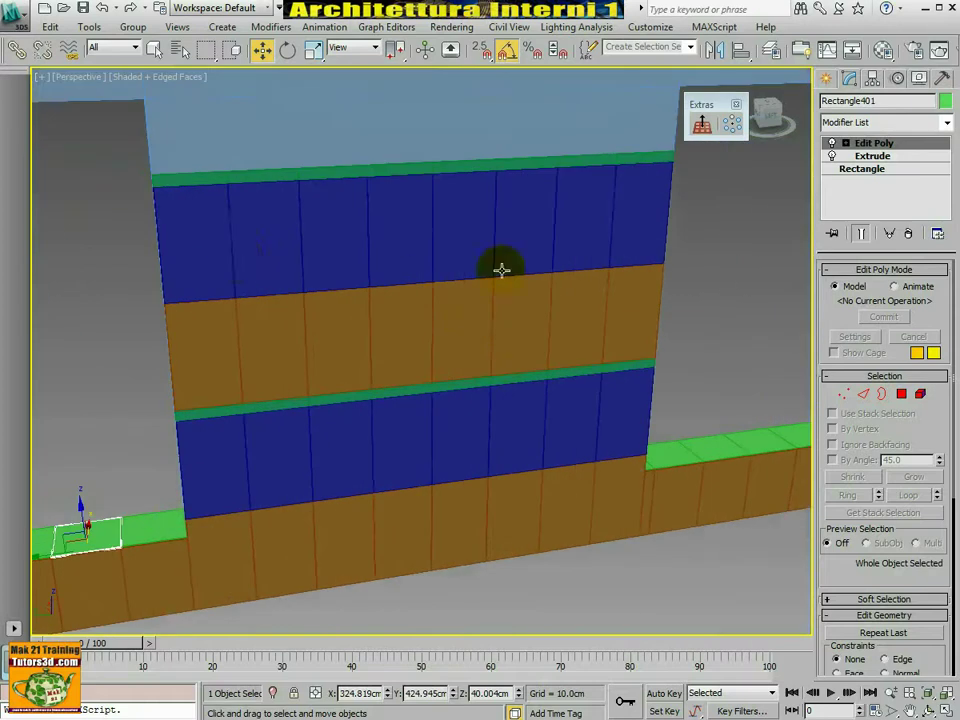
{"action": "middle_click_drag", "start_coordinate": [501, 270], "coordinate": [443, 424], "text": "alt"}
{"action": "mouse_move", "coordinate": [638, 450]}
{"action": "middle_mouse_down", "text": "alt"}
{"action": "mouse_move", "coordinate": [482, 429]}
{"action": "mouse_move", "coordinate": [530, 421]}
{"action": "mouse_move", "coordinate": [536, 553]}
{"action": "middle_mouse_up", "text": "alt"}
{"action": "scroll", "coordinate": [546, 497], "scroll_direction": "up", "scroll_amount": 2}
{"action": "scroll", "coordinate": [568, 456], "scroll_direction": "up", "scroll_amount": 2}
{"action": "middle_click_drag", "start_coordinate": [568, 456], "coordinate": [565, 314]}
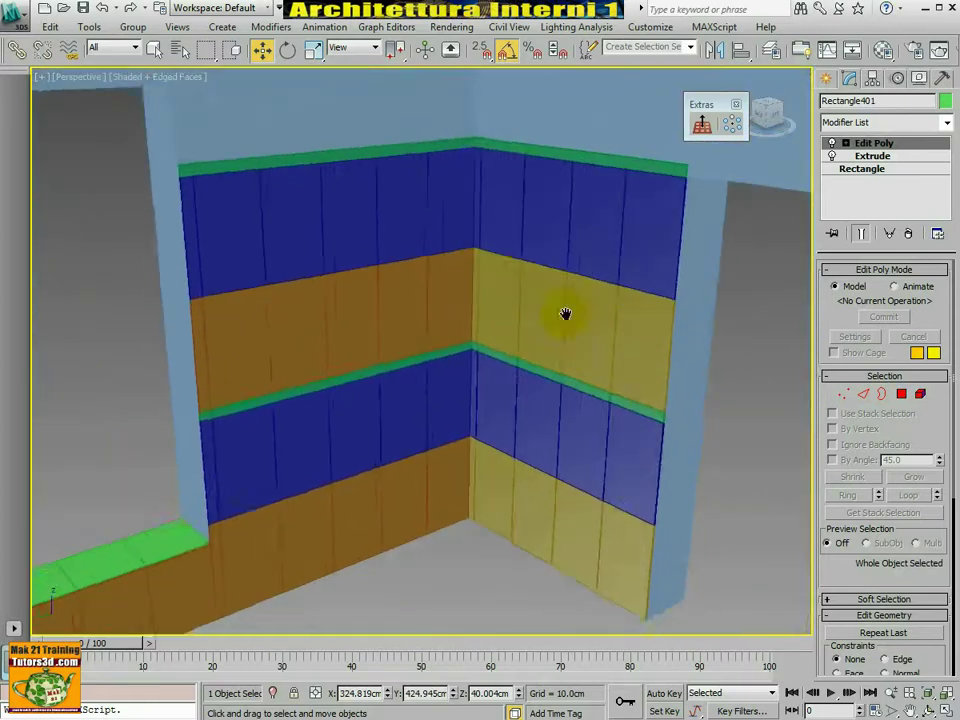
{"action": "scroll", "coordinate": [574, 279], "scroll_direction": "down", "scroll_amount": 1}
{"action": "scroll", "coordinate": [570, 293], "scroll_direction": "down", "scroll_amount": 1}
{"action": "scroll", "coordinate": [561, 332], "scroll_direction": "down", "scroll_amount": 2}
{"action": "scroll", "coordinate": [565, 395], "scroll_direction": "down", "scroll_amount": 2}
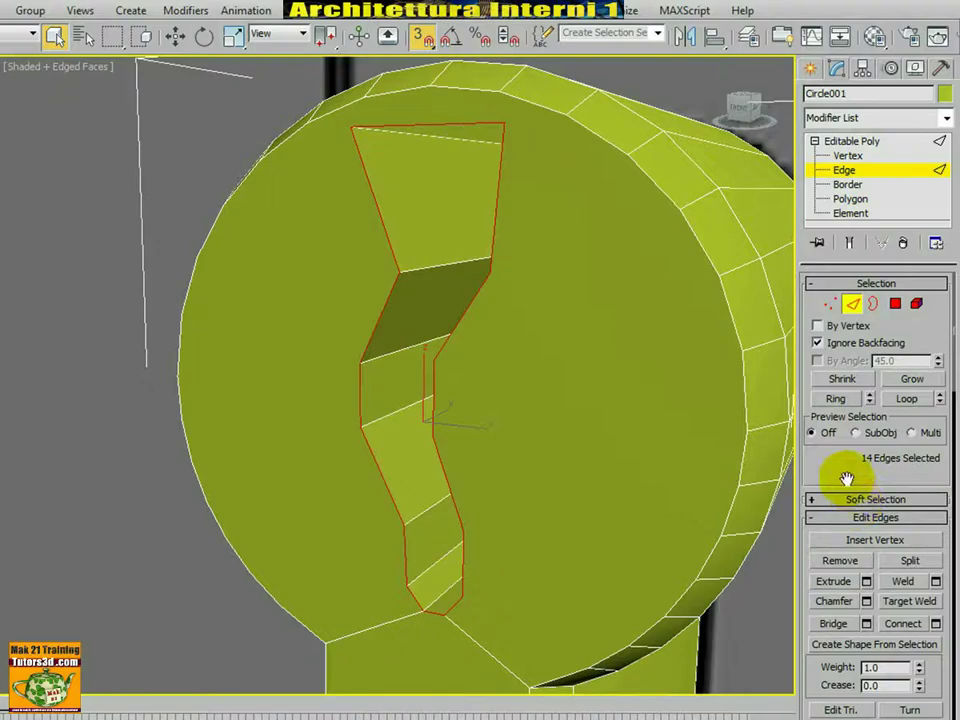
Chamfer the keyhole slot edges by 1.0 and turn off Edged Faces with F4
{"action": "scroll", "coordinate": [846, 476], "scroll_direction": "down", "scroll_amount": 3}
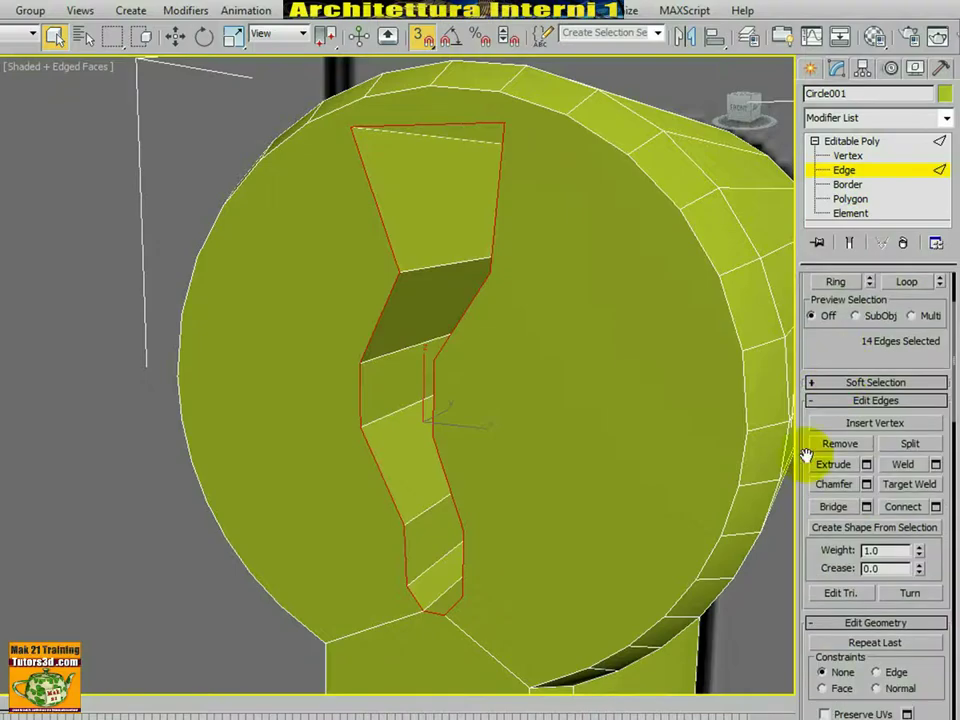
{"action": "left_click", "coordinate": [867, 485]}
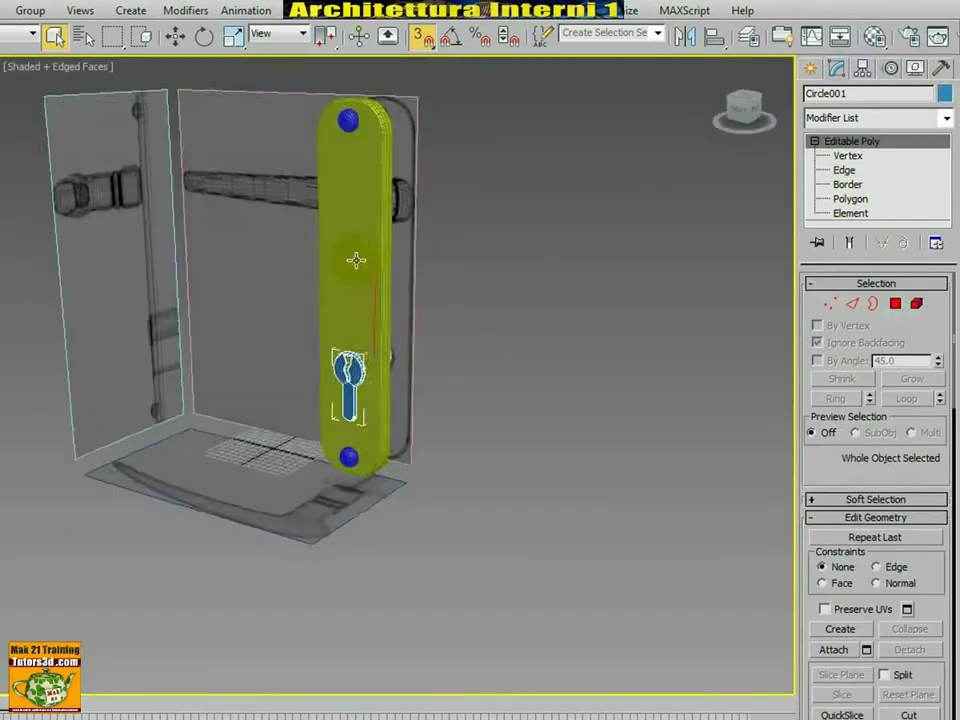
{"action": "mouse_move", "coordinate": [356, 260]}
{"action": "middle_mouse_down", "text": "alt"}
{"action": "mouse_move", "coordinate": [396, 266]}
{"action": "mouse_move", "coordinate": [332, 253]}
{"action": "mouse_move", "coordinate": [362, 264]}
{"action": "mouse_move", "coordinate": [374, 357]}
{"action": "mouse_move", "coordinate": [386, 317]}
{"action": "mouse_move", "coordinate": [396, 315]}
{"action": "mouse_move", "coordinate": [398, 278]}
{"action": "middle_mouse_up", "text": "alt"}
{"action": "key", "text": "F4"}
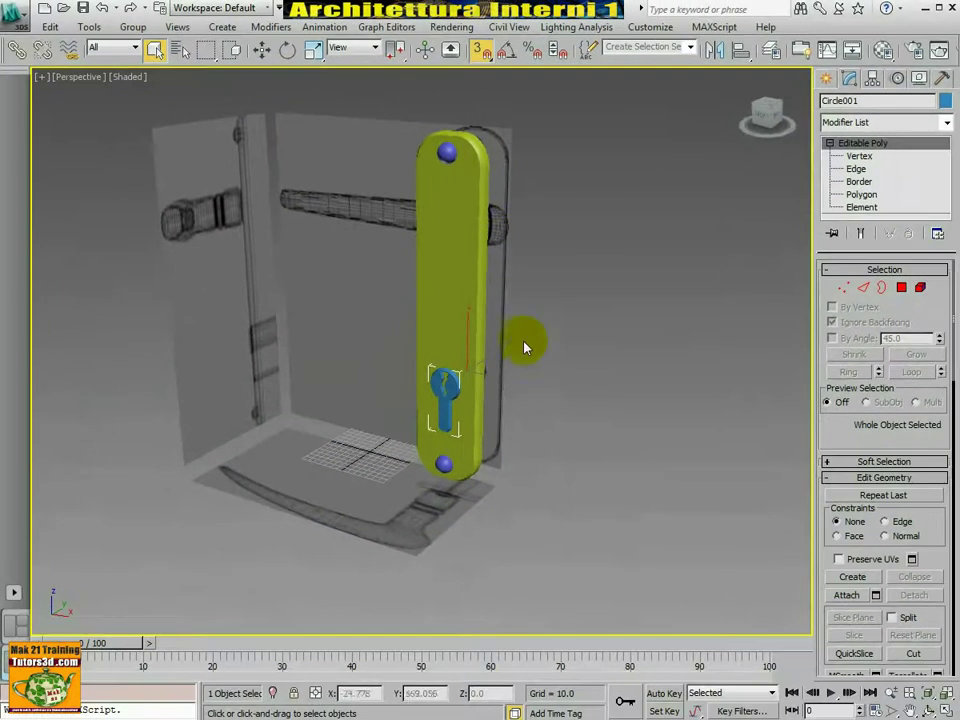
{"action": "mouse_move", "coordinate": [523, 347]}
{"action": "middle_mouse_down"}
{"action": "mouse_move", "coordinate": [531, 387]}
{"action": "mouse_move", "coordinate": [536, 371]}
{"action": "mouse_move", "coordinate": [444, 210]}
{"action": "mouse_move", "coordinate": [407, 360]}
{"action": "mouse_move", "coordinate": [510, 360]}
{"action": "middle_mouse_up"}
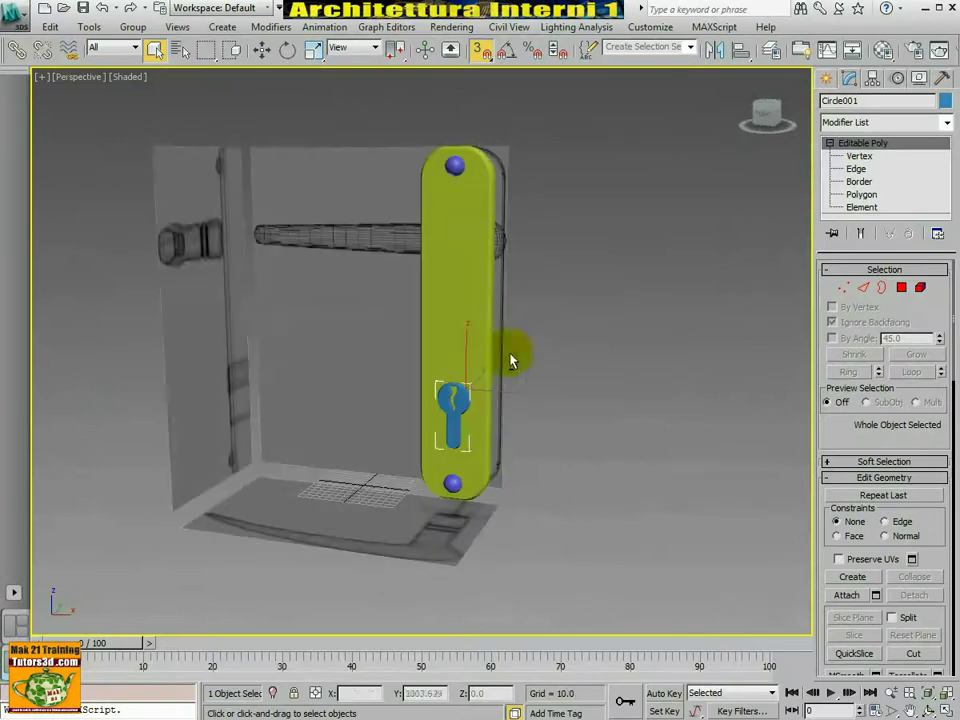
{"action": "middle_click_drag", "start_coordinate": [518, 457], "coordinate": [489, 451], "text": "alt"}
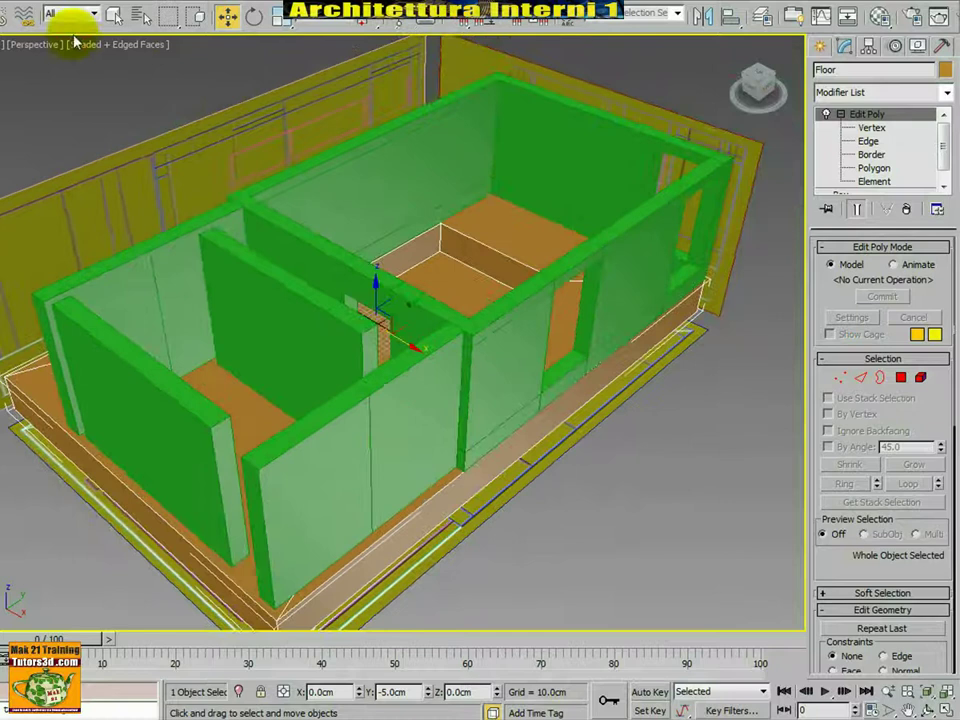
Switch the Perspective view to Realistic shading and orbit low around the green-walled house
{"action": "left_click", "coordinate": [75, 44]}
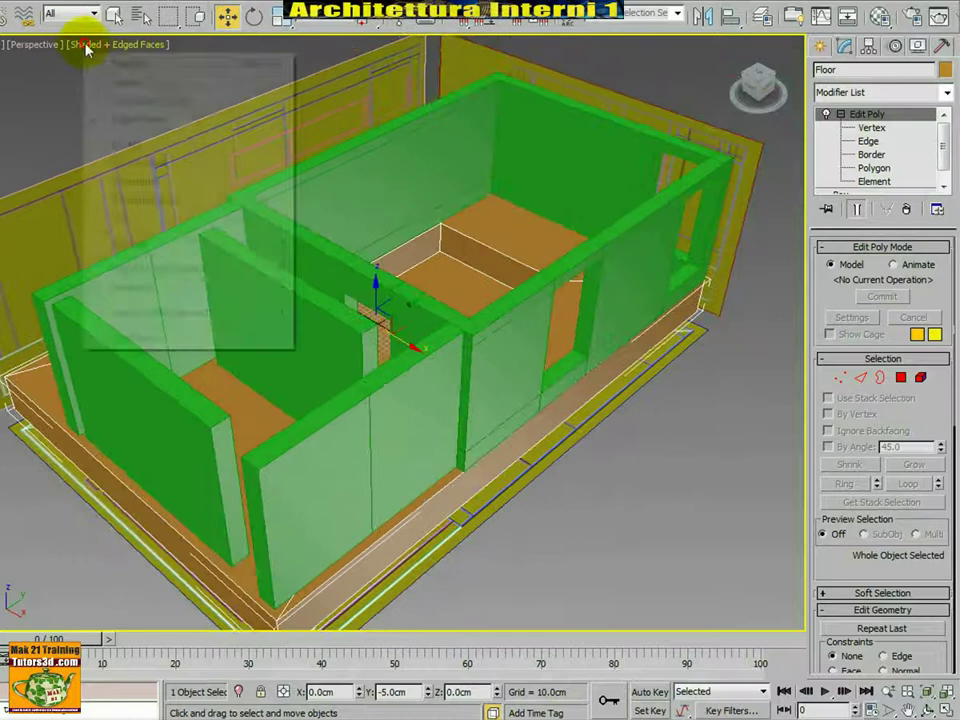
{"action": "left_click", "coordinate": [122, 64]}
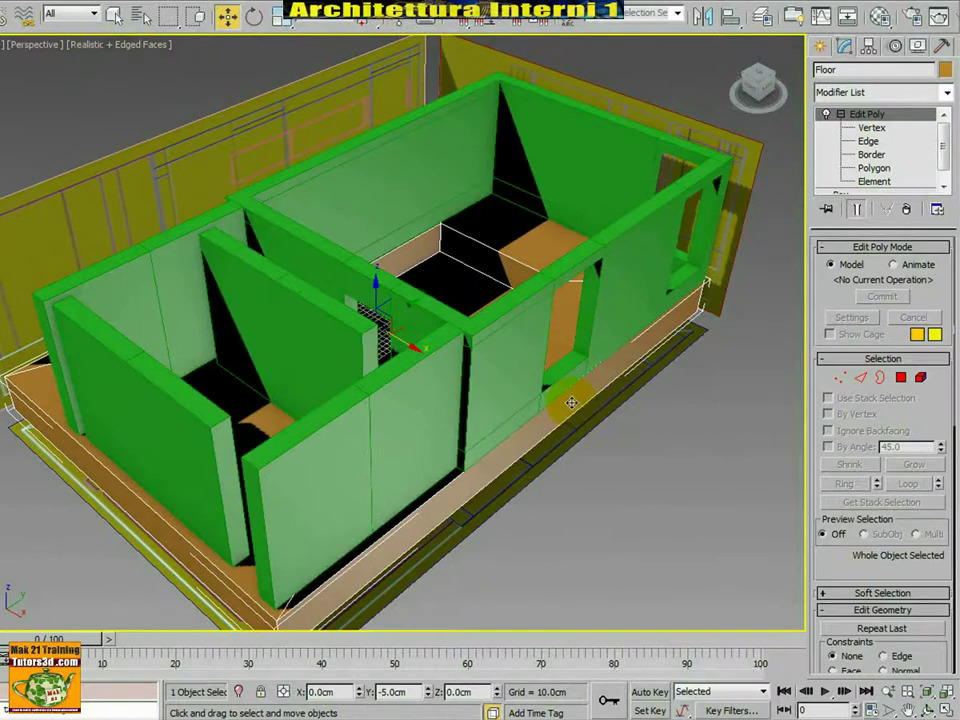
{"action": "mouse_move", "coordinate": [571, 402]}
{"action": "middle_mouse_down", "text": "alt"}
{"action": "mouse_move", "coordinate": [600, 467]}
{"action": "mouse_move", "coordinate": [591, 330]}
{"action": "mouse_move", "coordinate": [644, 345]}
{"action": "mouse_move", "coordinate": [620, 390]}
{"action": "middle_mouse_up", "text": "alt"}
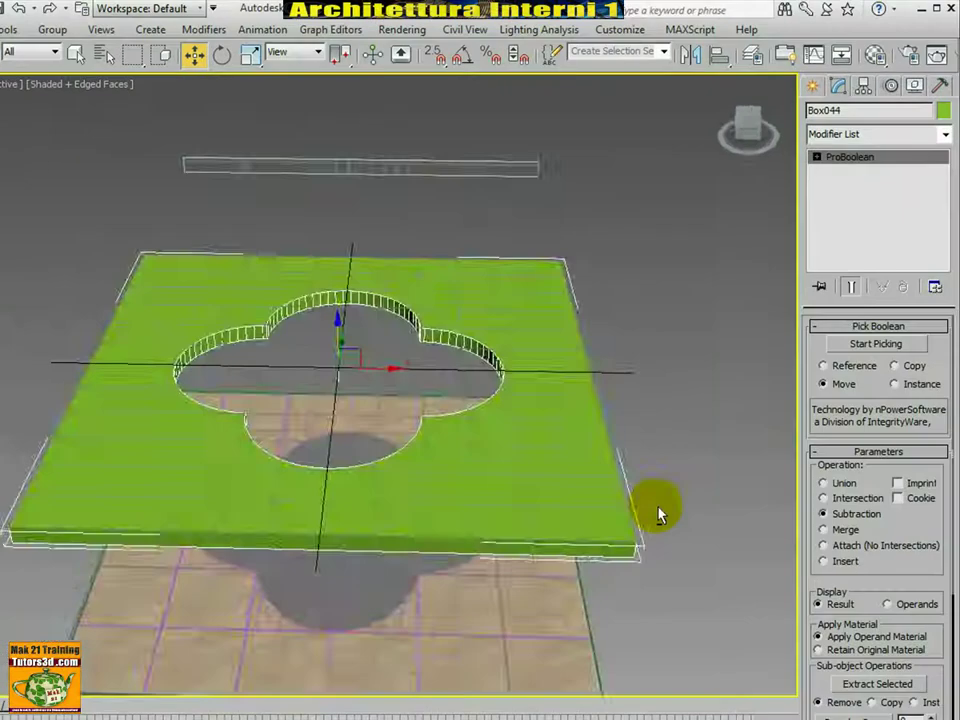
{"action": "mouse_move", "coordinate": [658, 510]}
{"action": "middle_mouse_down", "text": "alt"}
{"action": "mouse_move", "coordinate": [568, 405]}
{"action": "mouse_move", "coordinate": [630, 531]}
{"action": "mouse_move", "coordinate": [557, 501]}
{"action": "mouse_move", "coordinate": [615, 441]}
{"action": "mouse_move", "coordinate": [605, 517]}
{"action": "mouse_move", "coordinate": [611, 467]}
{"action": "mouse_move", "coordinate": [643, 454]}
{"action": "mouse_move", "coordinate": [643, 477]}
{"action": "middle_mouse_up", "text": "alt"}
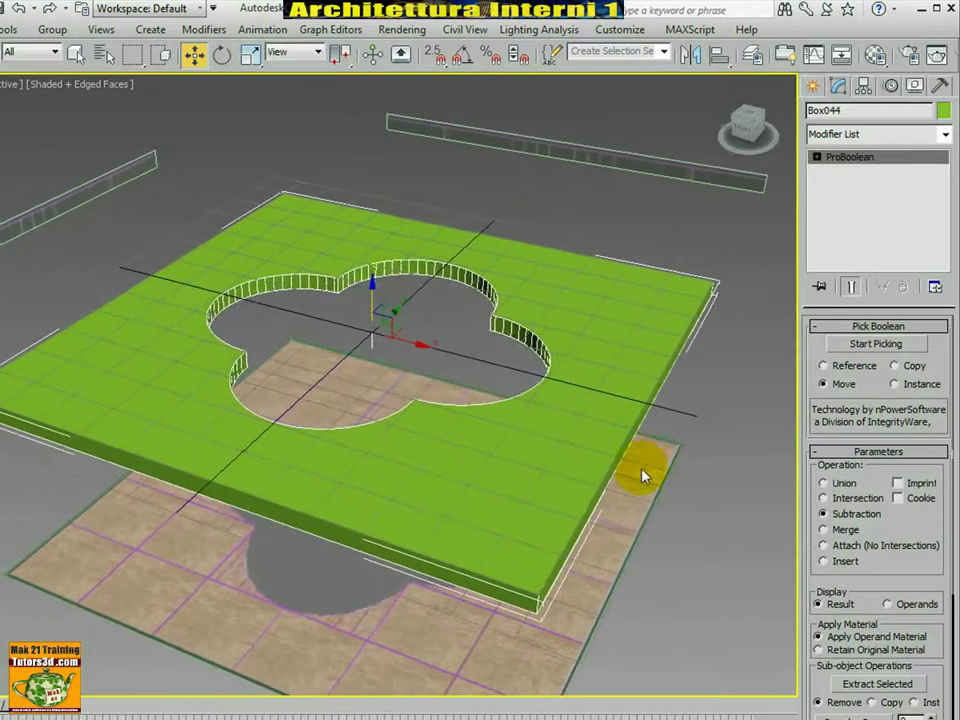
Render the quatrefoil-cut slab, then uniformly scale Tile_floor to 97.7%
{"action": "left_click", "coordinate": [936, 55]}
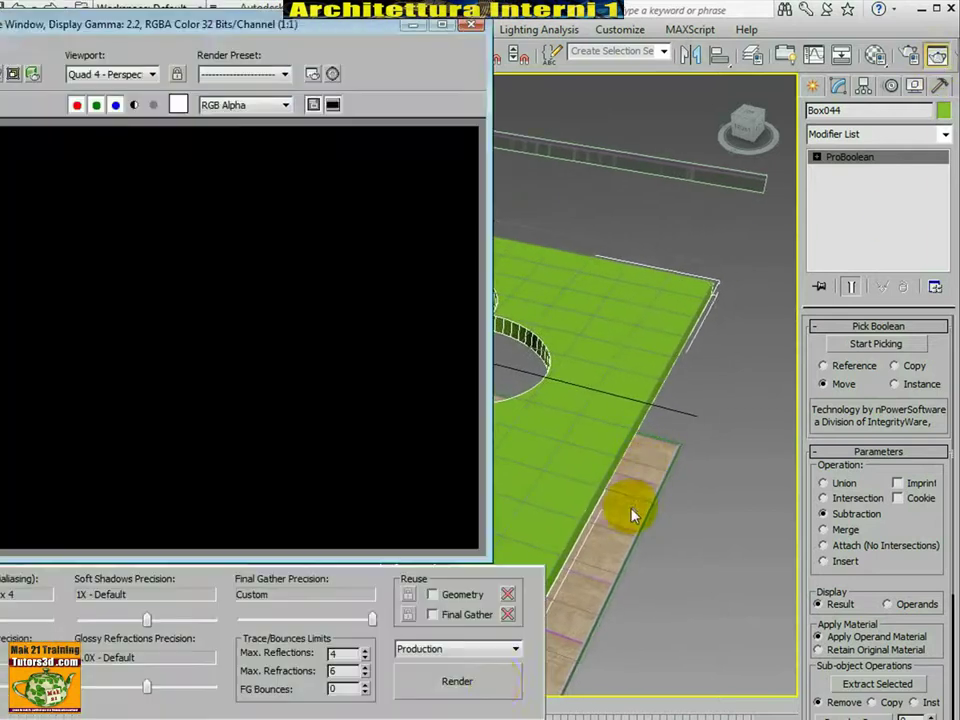
{"action": "left_click", "coordinate": [490, 692]}
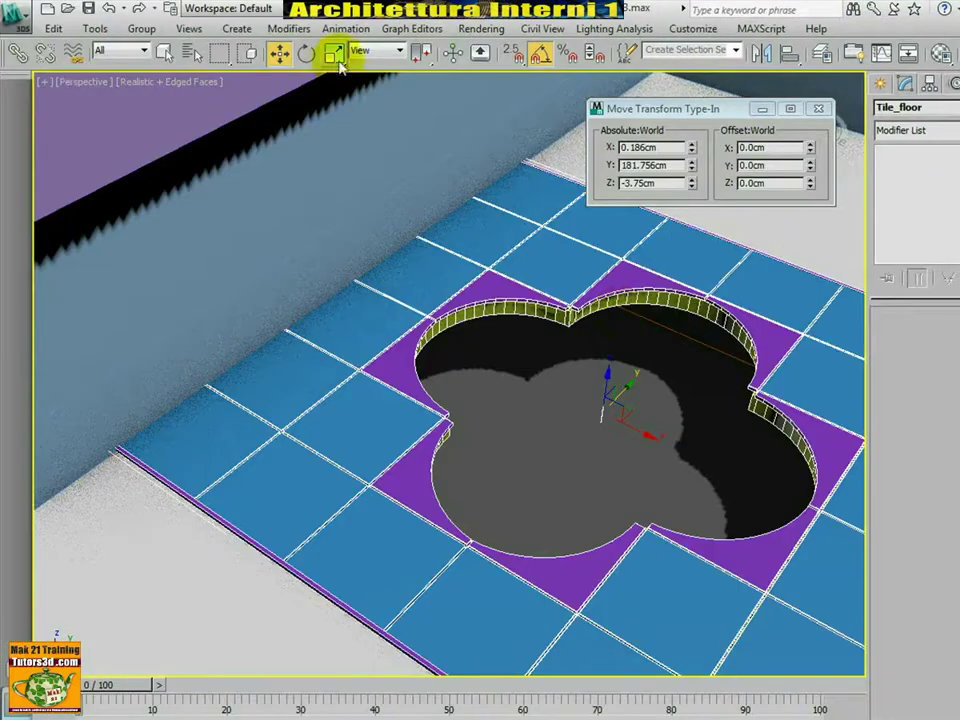
{"action": "left_click", "coordinate": [334, 54]}
{"action": "left_click_drag", "start_coordinate": [810, 150], "coordinate": [814, 158]}
{"action": "left_click_drag", "start_coordinate": [818, 171], "coordinate": [817, 162]}
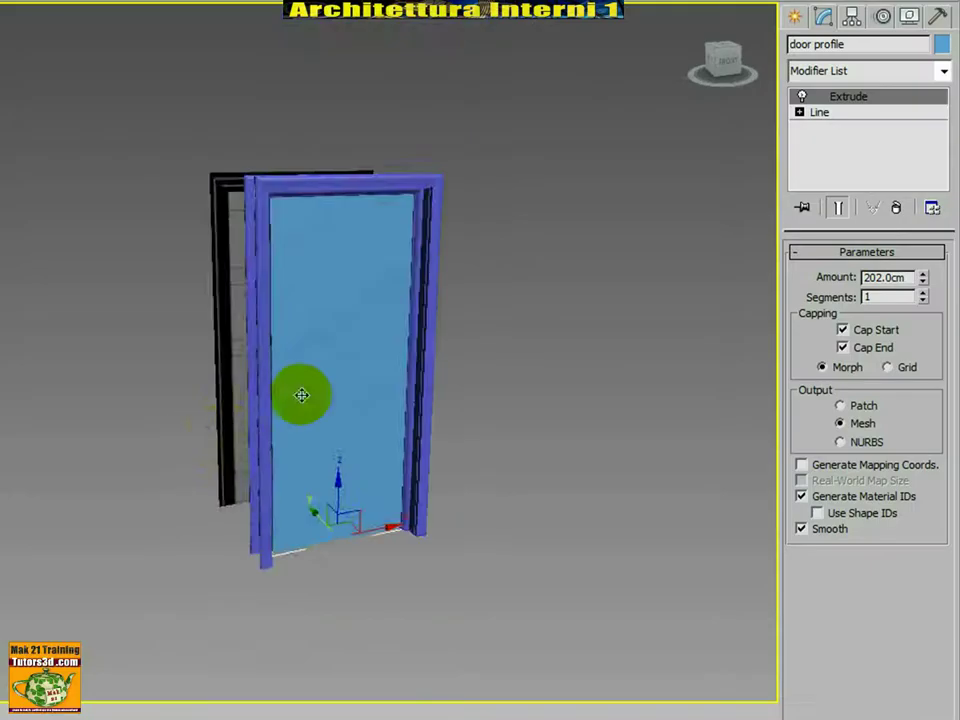
Collapse the door profile's Extrude modifier and Line base into one editable object with Collapse All
{"action": "scroll", "coordinate": [301, 395], "scroll_direction": "up", "scroll_amount": 3}
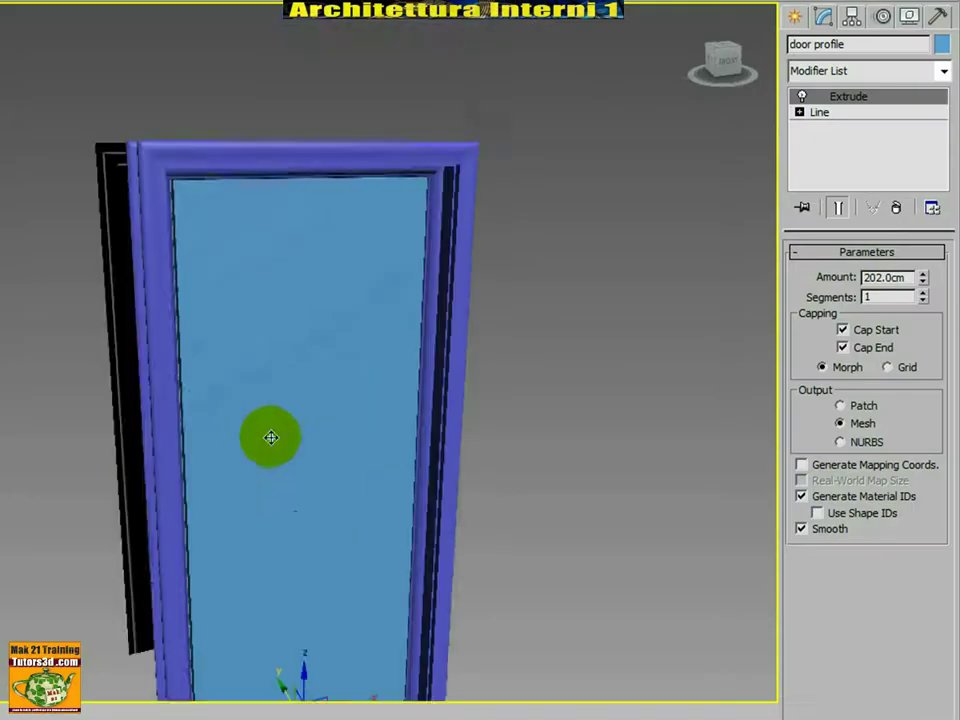
{"action": "mouse_move", "coordinate": [270, 437]}
{"action": "middle_mouse_down"}
{"action": "mouse_move", "coordinate": [332, 313]}
{"action": "mouse_move", "coordinate": [331, 348]}
{"action": "middle_mouse_up"}
{"action": "scroll", "coordinate": [332, 313], "scroll_direction": "down", "scroll_amount": 2}
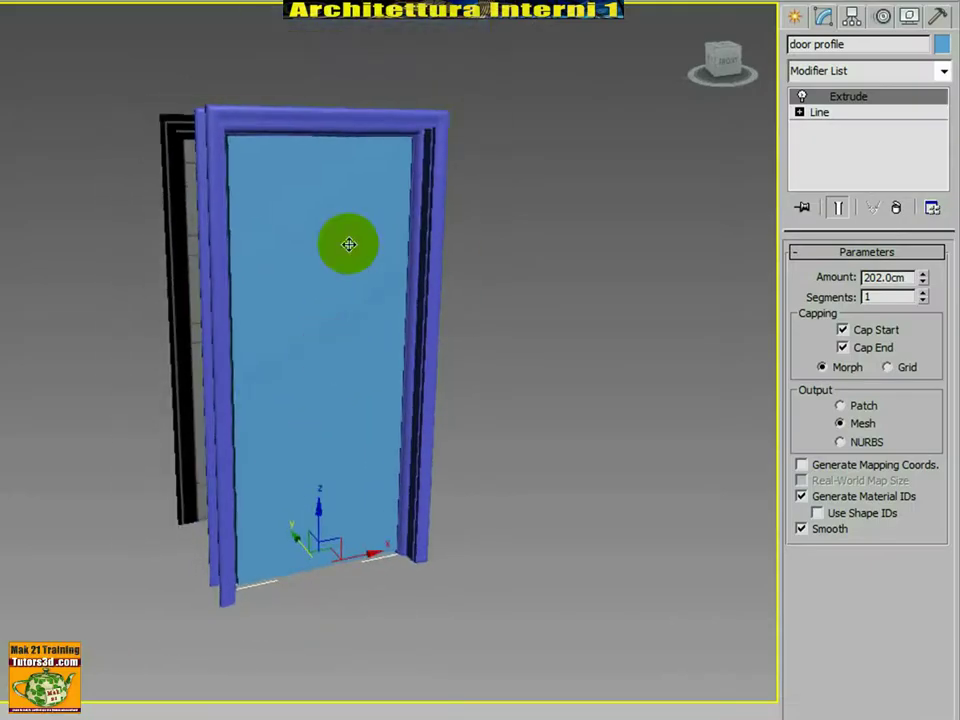
{"action": "right_click", "coordinate": [815, 103]}
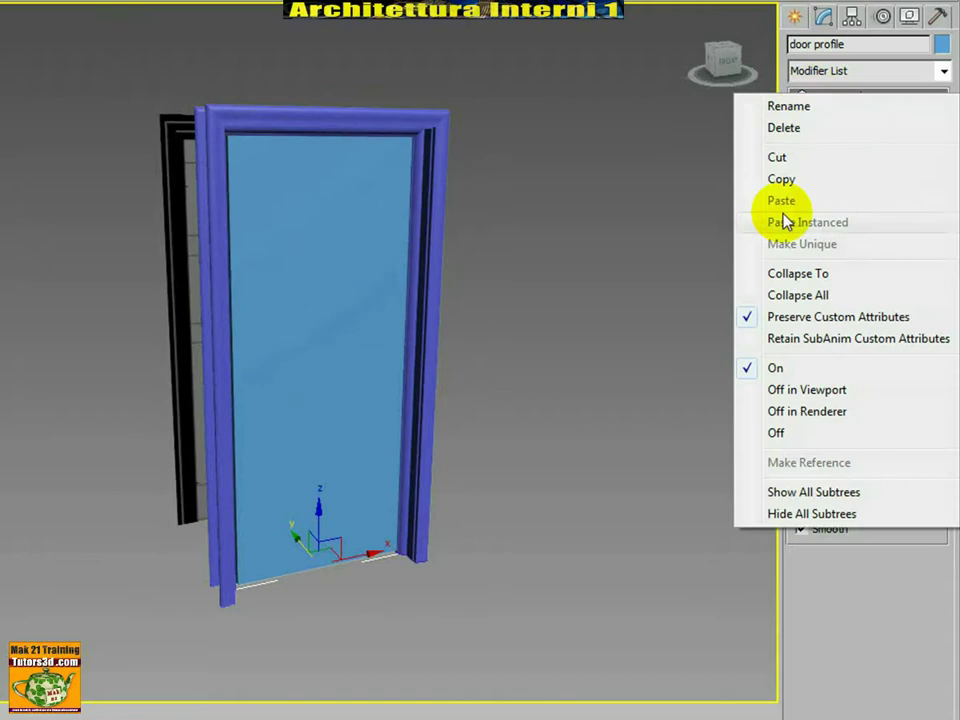
{"action": "left_click", "coordinate": [757, 293]}
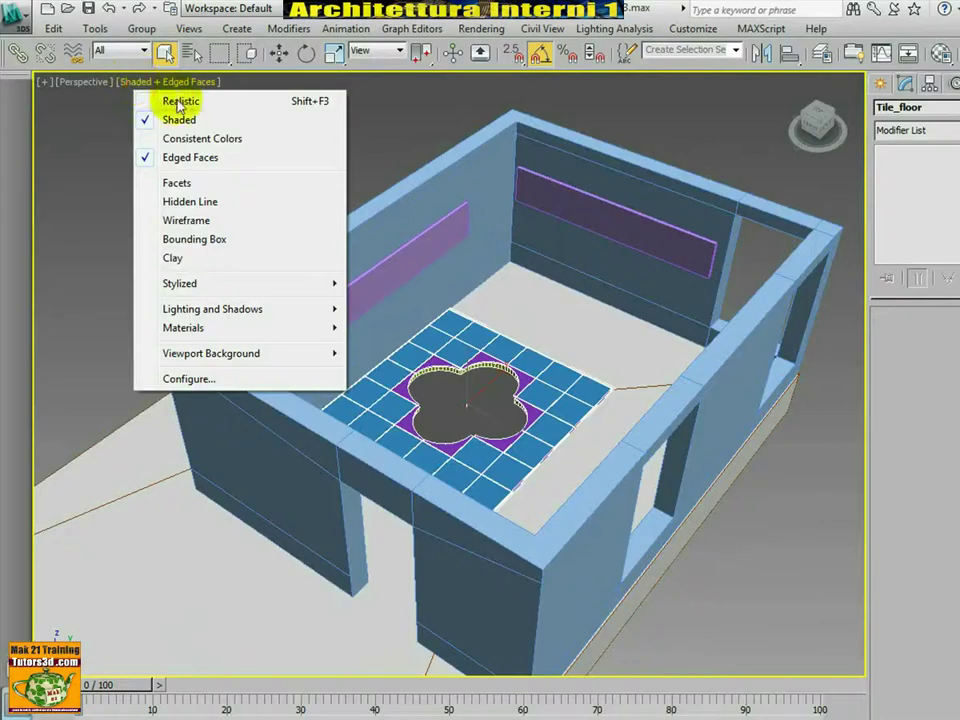
Switch the room to Realistic shading, orbit to look down into it, and open the Layer Explorer
{"action": "left_click", "coordinate": [180, 104]}
{"action": "mouse_move", "coordinate": [499, 396]}
{"action": "middle_mouse_down", "text": "alt"}
{"action": "mouse_move", "coordinate": [553, 407]}
{"action": "mouse_move", "coordinate": [497, 392]}
{"action": "mouse_move", "coordinate": [516, 403]}
{"action": "mouse_move", "coordinate": [519, 382]}
{"action": "mouse_move", "coordinate": [489, 429]}
{"action": "mouse_move", "coordinate": [493, 396]}
{"action": "mouse_move", "coordinate": [546, 343]}
{"action": "mouse_move", "coordinate": [476, 339]}
{"action": "mouse_move", "coordinate": [668, 313]}
{"action": "middle_mouse_up", "text": "alt"}
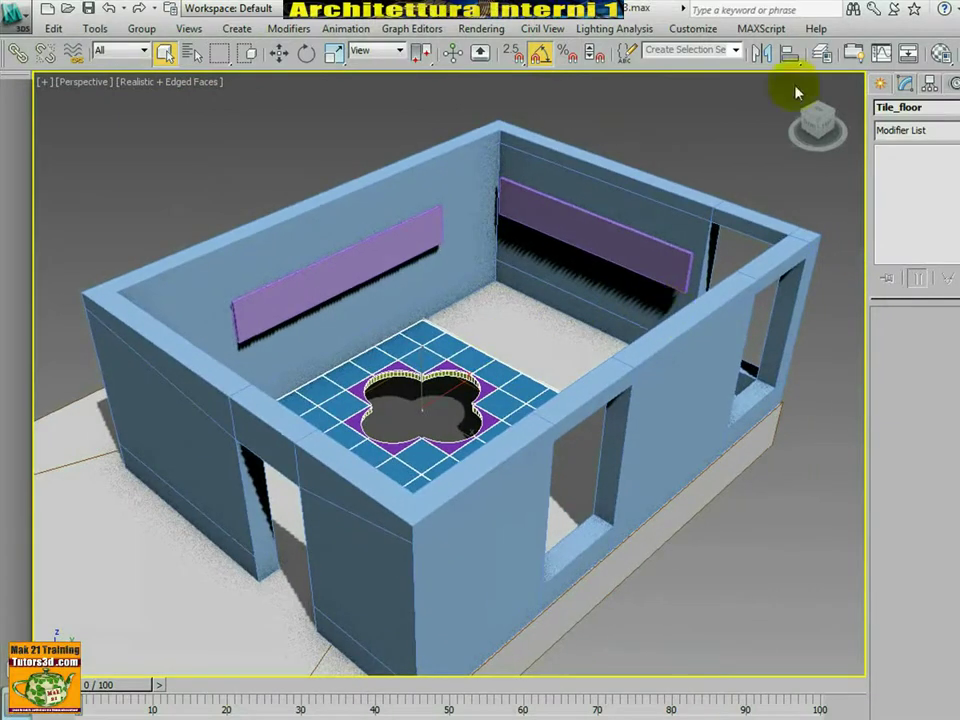
{"action": "left_click", "coordinate": [820, 60]}
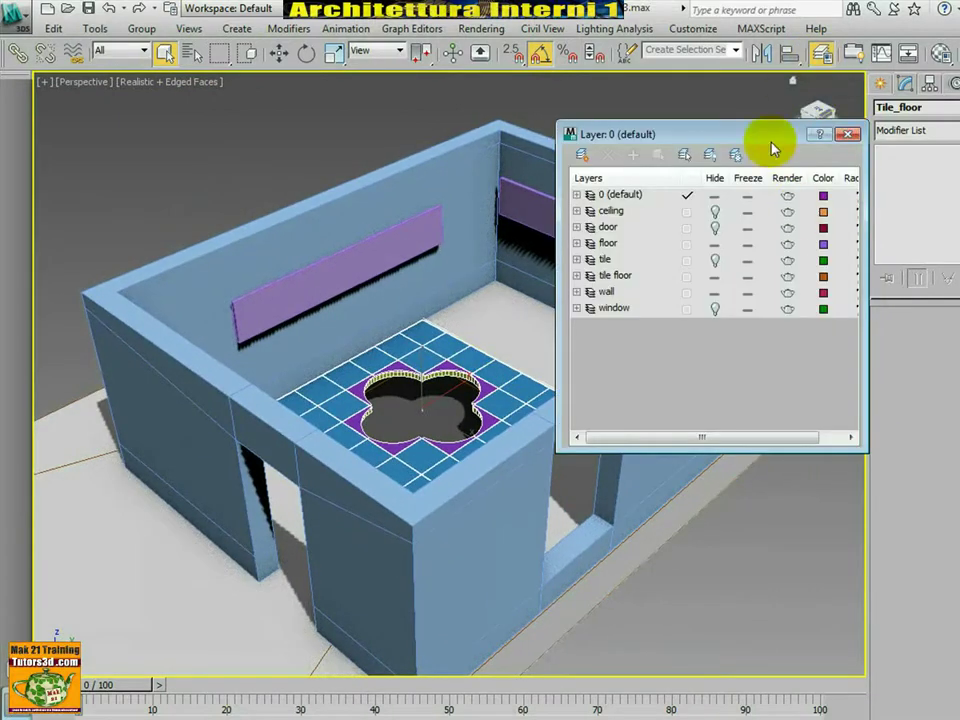
Unhide the door and tile layers, moving the layer list off the room model
{"action": "left_click", "coordinate": [716, 228]}
{"action": "mouse_move", "coordinate": [531, 386]}
{"action": "middle_mouse_down", "text": "alt"}
{"action": "mouse_move", "coordinate": [396, 371]}
{"action": "mouse_move", "coordinate": [393, 398]}
{"action": "middle_mouse_up", "text": "alt"}
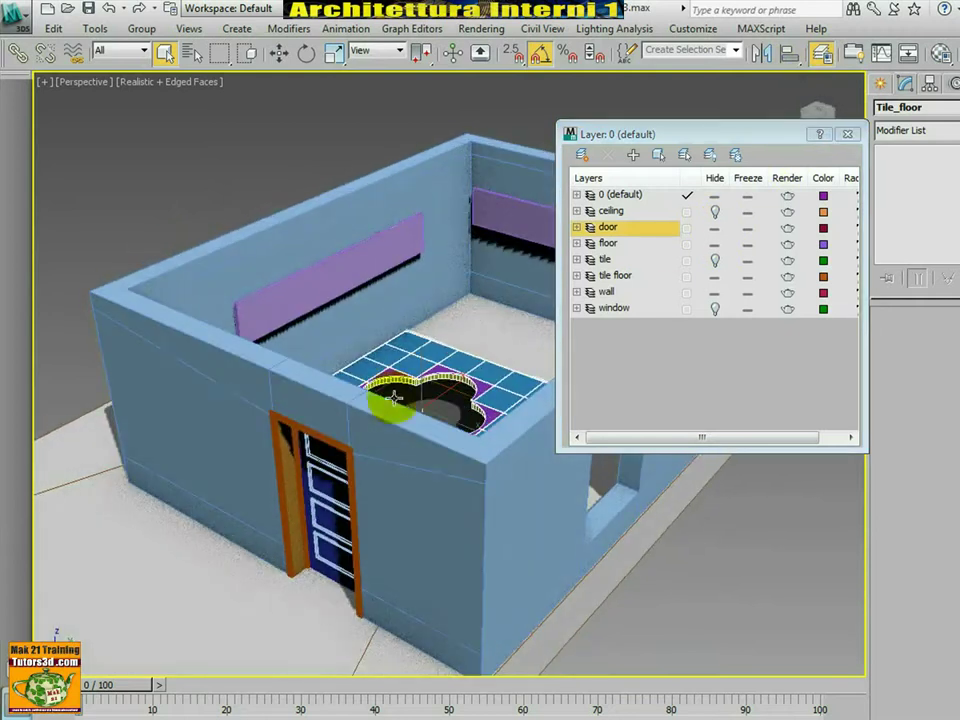
{"action": "left_click_drag", "start_coordinate": [743, 142], "coordinate": [887, 333]}
{"action": "left_click", "coordinate": [860, 449]}
{"action": "mouse_move", "coordinate": [500, 440]}
{"action": "middle_mouse_down", "text": "alt"}
{"action": "mouse_move", "coordinate": [336, 444]}
{"action": "mouse_move", "coordinate": [463, 426]}
{"action": "middle_mouse_up", "text": "alt"}
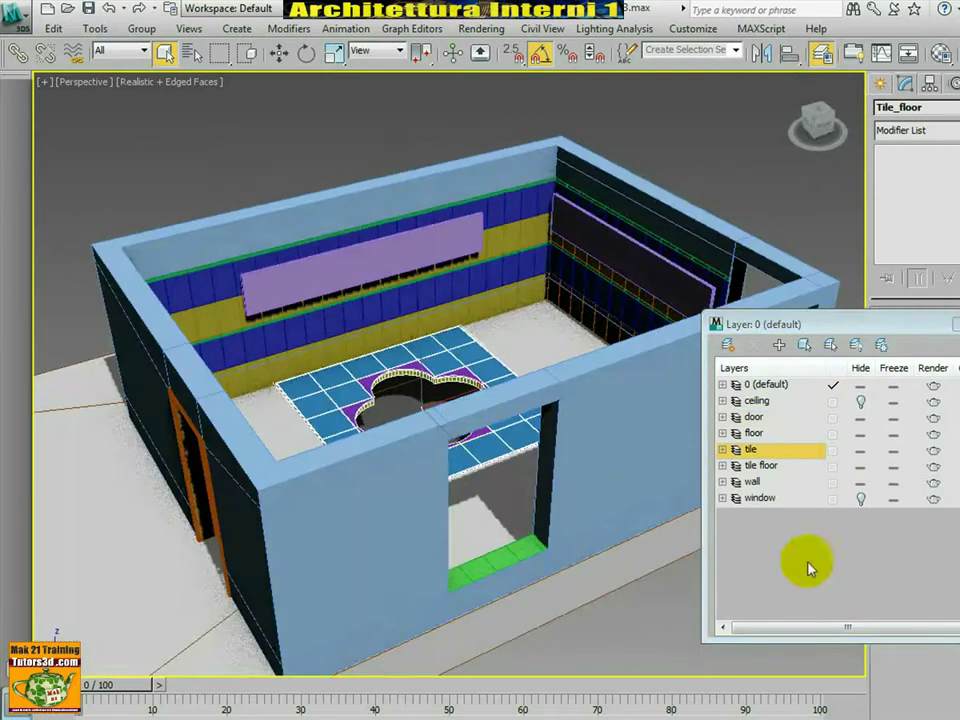
Unhide the window and ceiling layers to reveal the windows and blue ceiling slab
{"action": "left_click", "coordinate": [861, 499]}
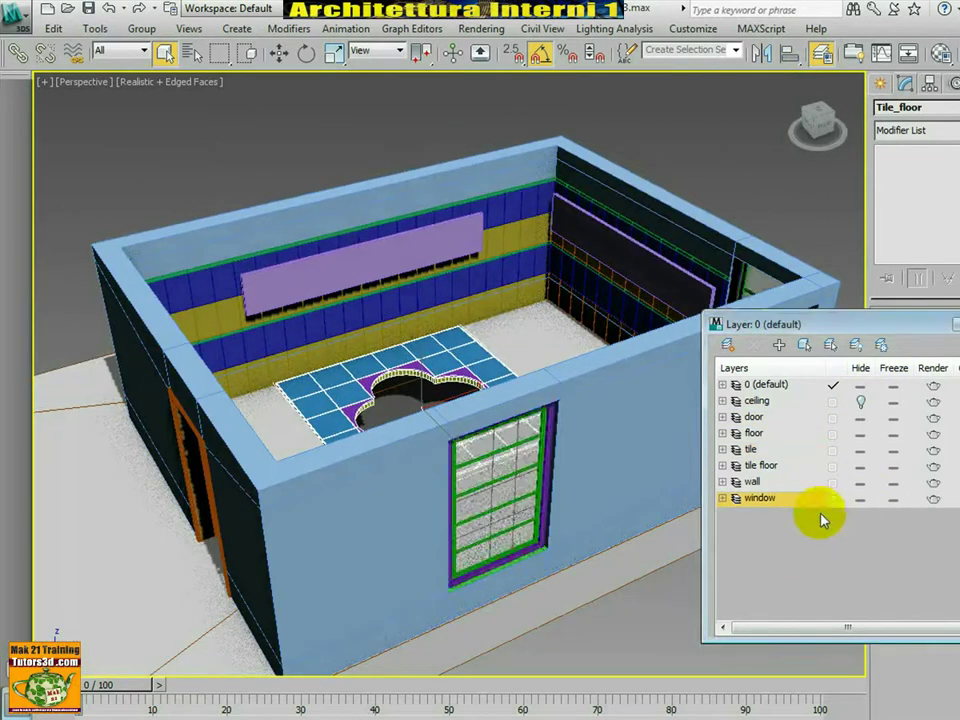
{"action": "mouse_move", "coordinate": [690, 480]}
{"action": "middle_mouse_down", "text": "alt"}
{"action": "mouse_move", "coordinate": [531, 411]}
{"action": "mouse_move", "coordinate": [724, 450]}
{"action": "mouse_move", "coordinate": [399, 583]}
{"action": "mouse_move", "coordinate": [264, 570]}
{"action": "mouse_move", "coordinate": [311, 381]}
{"action": "mouse_move", "coordinate": [364, 428]}
{"action": "middle_mouse_up", "text": "alt"}
{"action": "scroll", "coordinate": [405, 581], "scroll_direction": "up", "scroll_amount": 5}
{"action": "scroll", "coordinate": [410, 578], "scroll_direction": "down", "scroll_amount": 5}
{"action": "scroll", "coordinate": [405, 574], "scroll_direction": "down", "scroll_amount": 3}
{"action": "scroll", "coordinate": [268, 588], "scroll_direction": "up", "scroll_amount": 2}
{"action": "scroll", "coordinate": [268, 588], "scroll_direction": "down", "scroll_amount": 3}
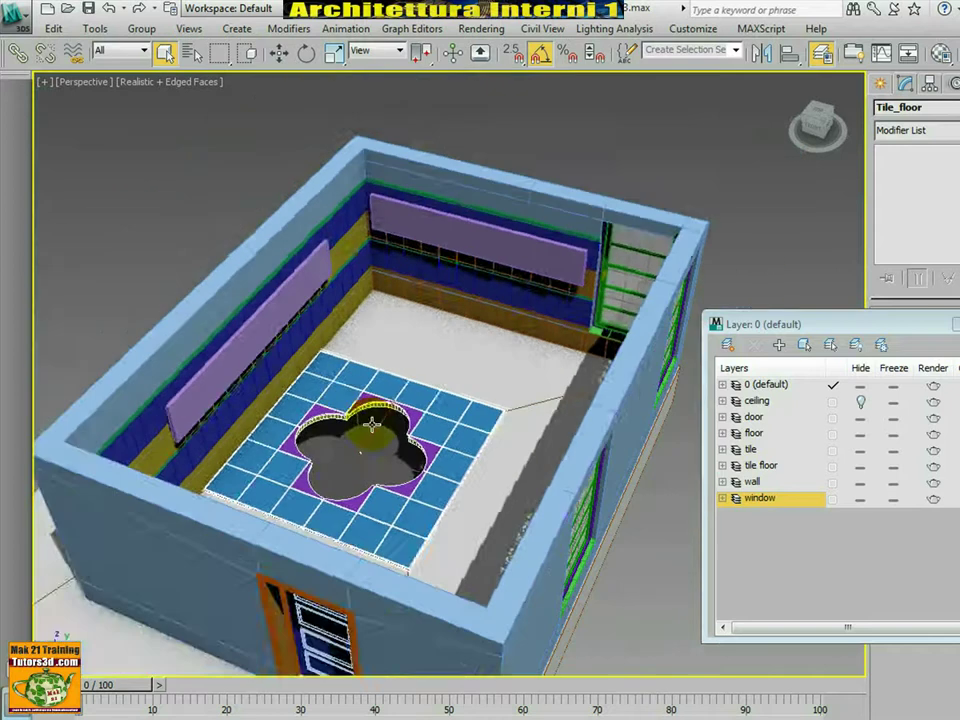
{"action": "left_click", "coordinate": [861, 401]}
{"action": "mouse_move", "coordinate": [621, 439]}
{"action": "middle_mouse_down", "text": "alt"}
{"action": "mouse_move", "coordinate": [596, 403]}
{"action": "mouse_move", "coordinate": [570, 396]}
{"action": "mouse_move", "coordinate": [580, 410]}
{"action": "mouse_move", "coordinate": [826, 400]}
{"action": "middle_mouse_up", "text": "alt"}
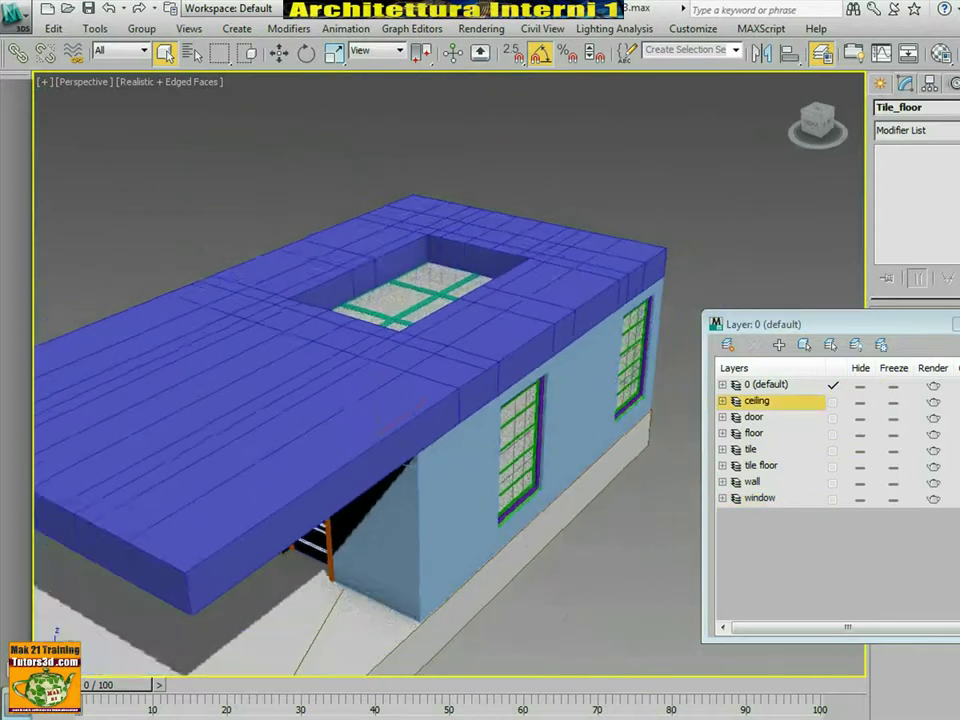
Show the finished house in four viewports with Alt+W, zooming each to frame it
{"action": "key", "text": "alt+w"}
{"action": "scroll", "coordinate": [330, 494], "scroll_direction": "down", "scroll_amount": 3}
{"action": "scroll", "coordinate": [328, 497], "scroll_direction": "down", "scroll_amount": 3}
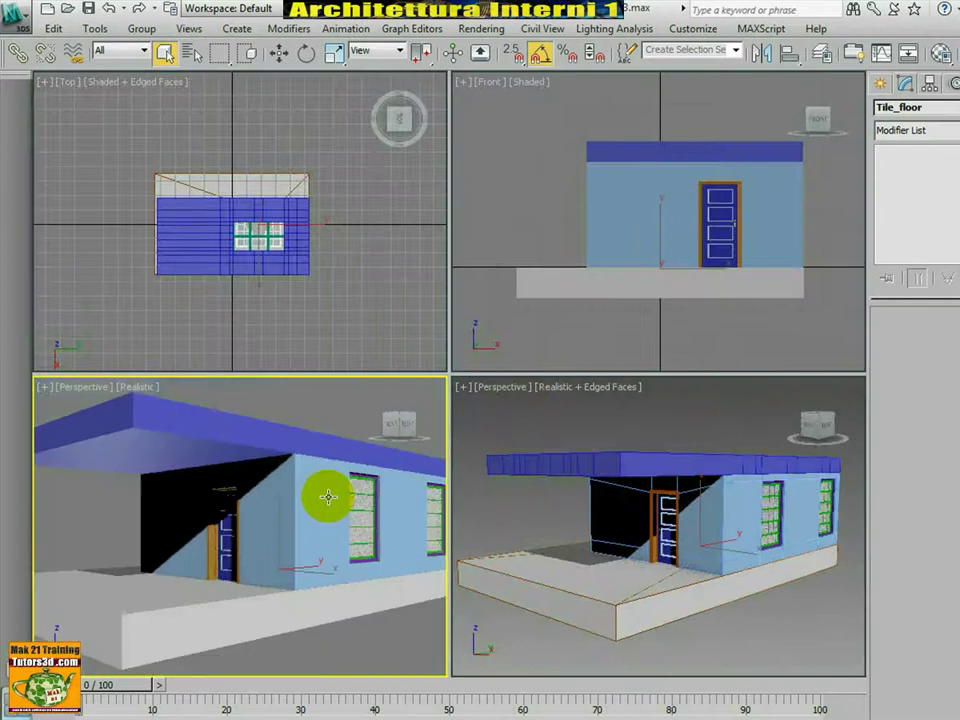
{"action": "scroll", "coordinate": [331, 495], "scroll_direction": "down", "scroll_amount": 3}
{"action": "middle_click_drag", "start_coordinate": [557, 506], "coordinate": [563, 503]}
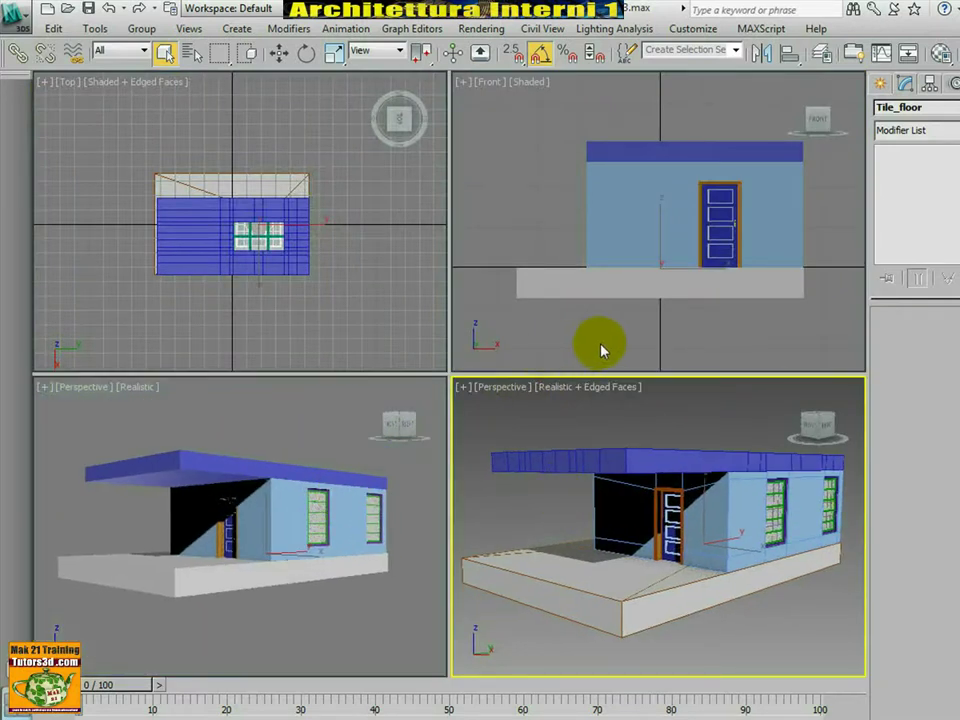
{"action": "scroll", "coordinate": [600, 330], "scroll_direction": "up", "scroll_amount": 2}
{"action": "scroll", "coordinate": [536, 354], "scroll_direction": "down", "scroll_amount": 1}
{"action": "scroll", "coordinate": [347, 307], "scroll_direction": "up", "scroll_amount": 1}
{"action": "scroll", "coordinate": [345, 295], "scroll_direction": "up", "scroll_amount": 2}
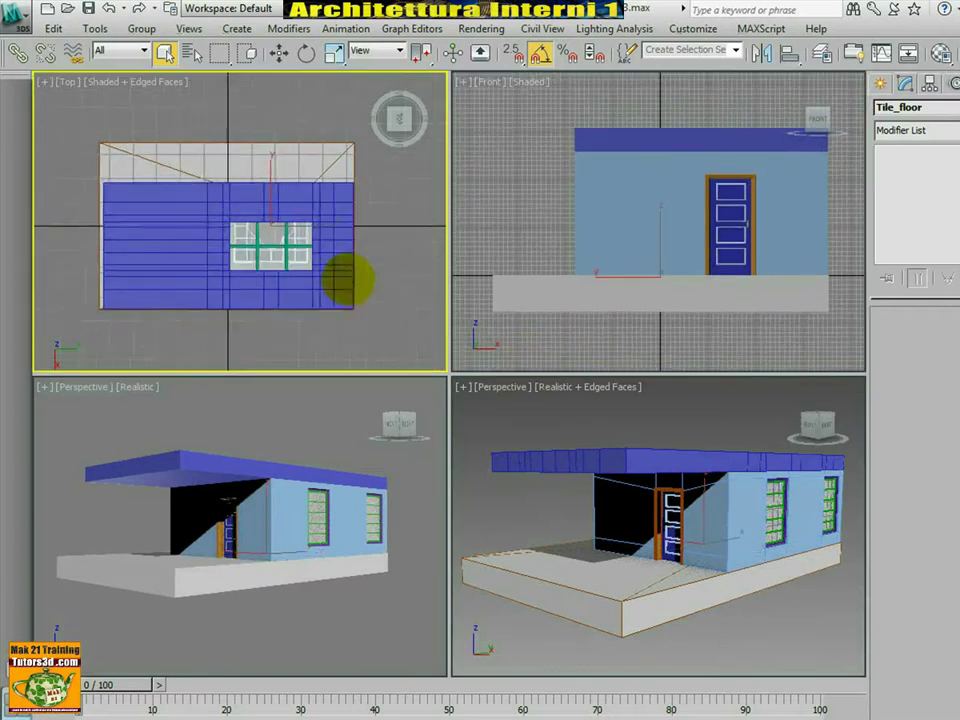